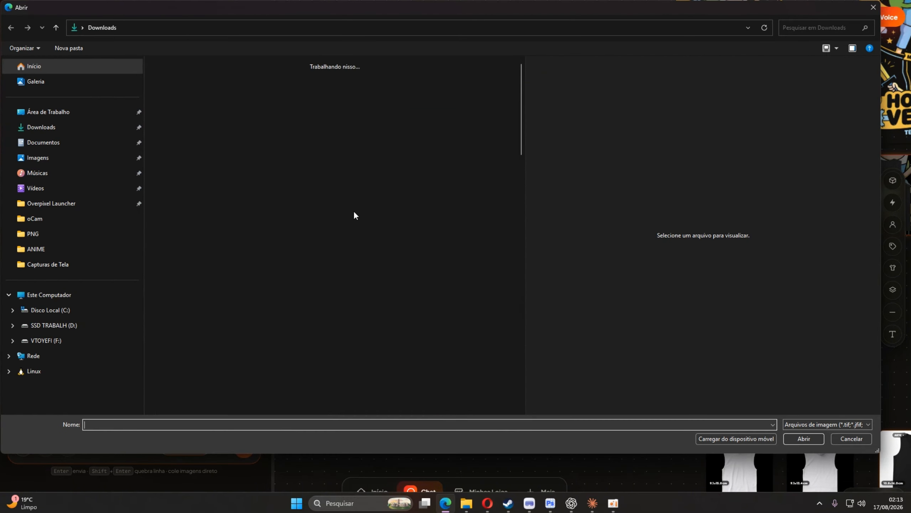
Add the ZENKO logo image "ChatGPT Image 15 de ago. de 2026, 20_30_57.png" from Downloads to the canvas
scroll(325, 234, down, 2)
scroll(438, 311, up, 4)
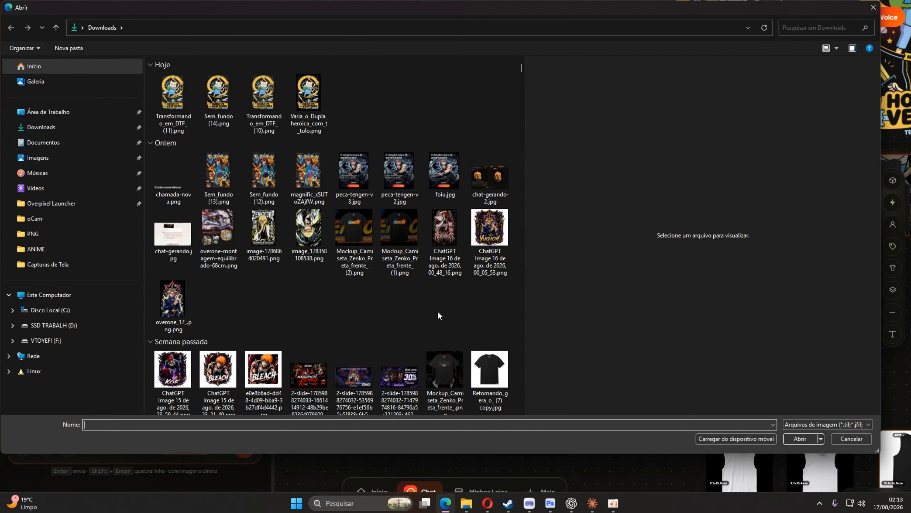
scroll(456, 307, down, 3)
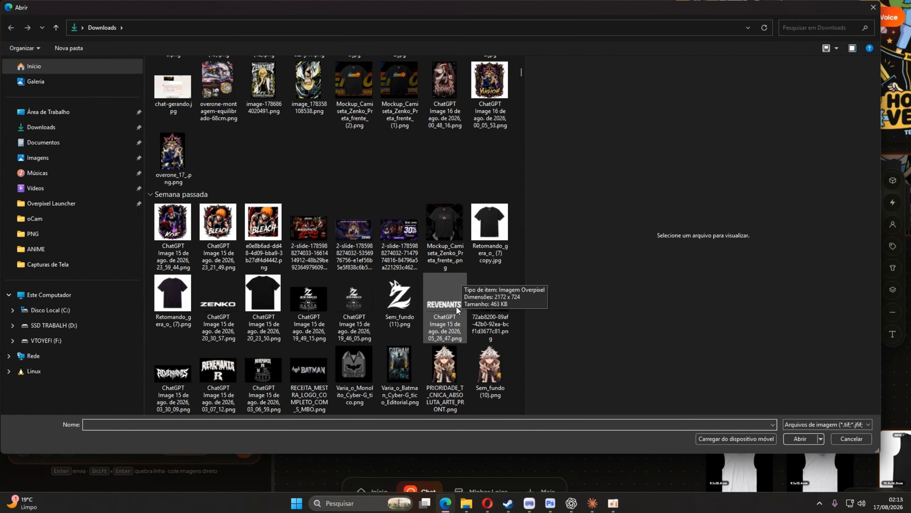
double_click(202, 307)
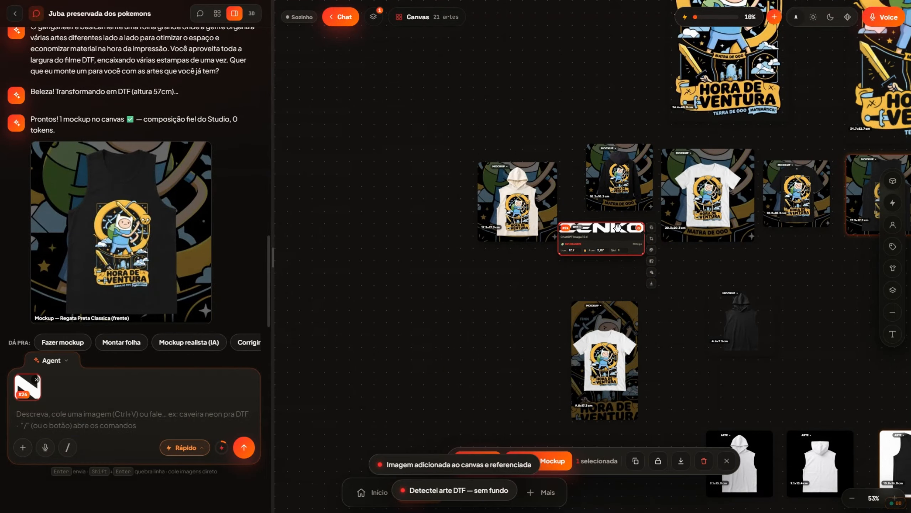
Generate a black (#000000) colour version of the white ZENKO logo on the canvas
scroll(616, 239, up, 5)
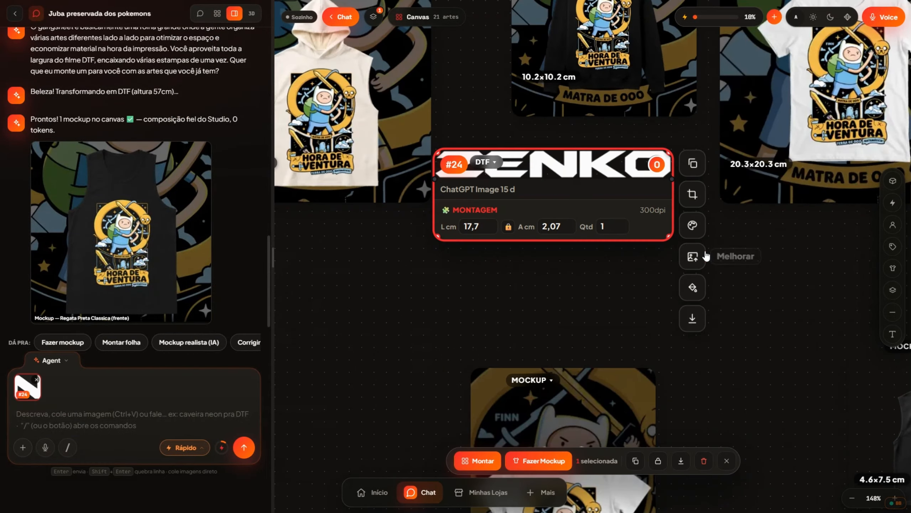
click(701, 291)
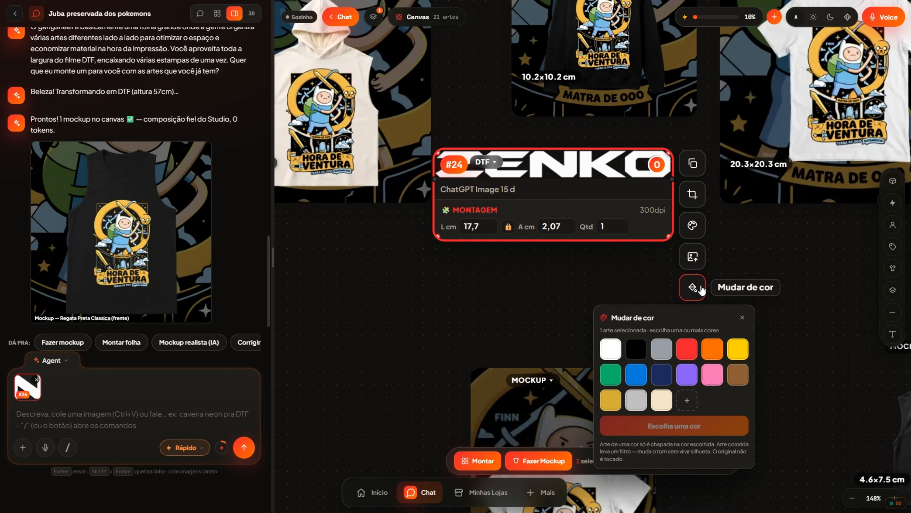
click(643, 347)
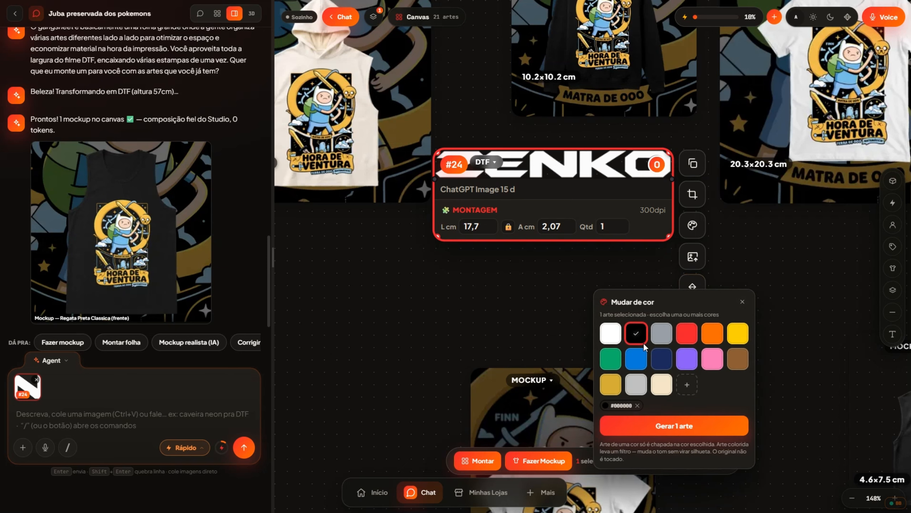
click(674, 427)
Move the black ZENKO logo directly beneath the white ZENKO logo on the canvas
scroll(739, 305, down, 4)
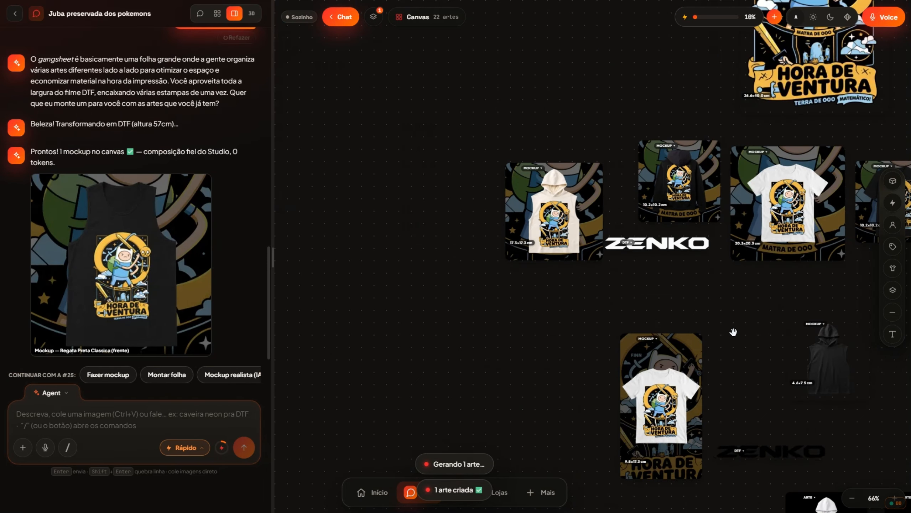
scroll(739, 304, down, 3)
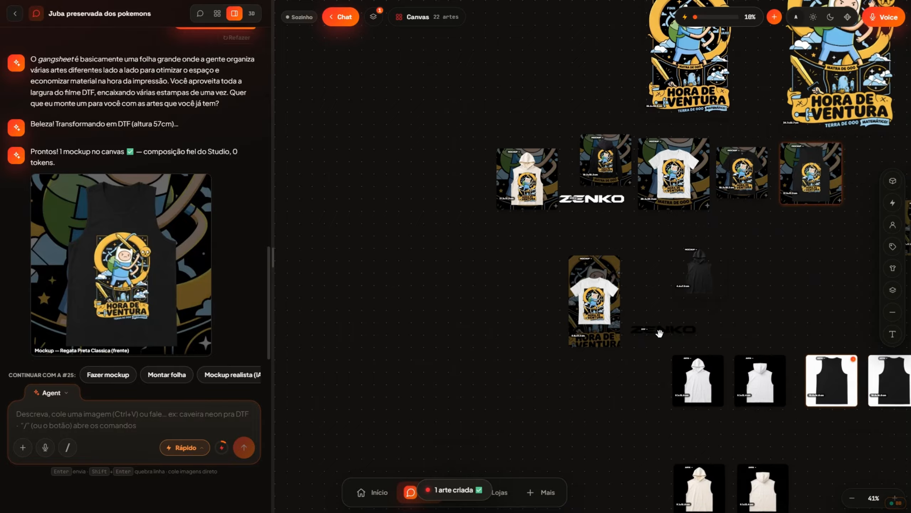
drag(657, 335, 593, 224)
scroll(594, 225, up, 5)
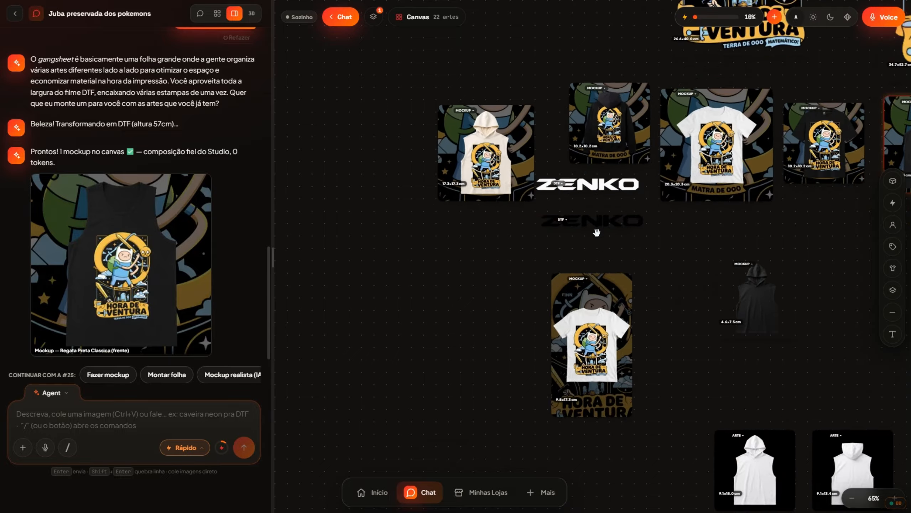
Open the off-white hooded tank mockup for editing and add the black ZENKO logo from the canvas as a second print
double_click(460, 111)
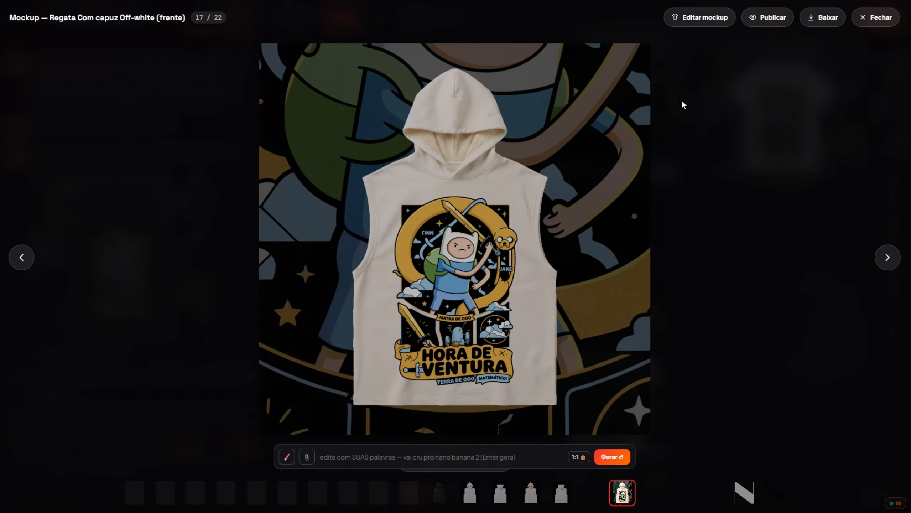
click(704, 17)
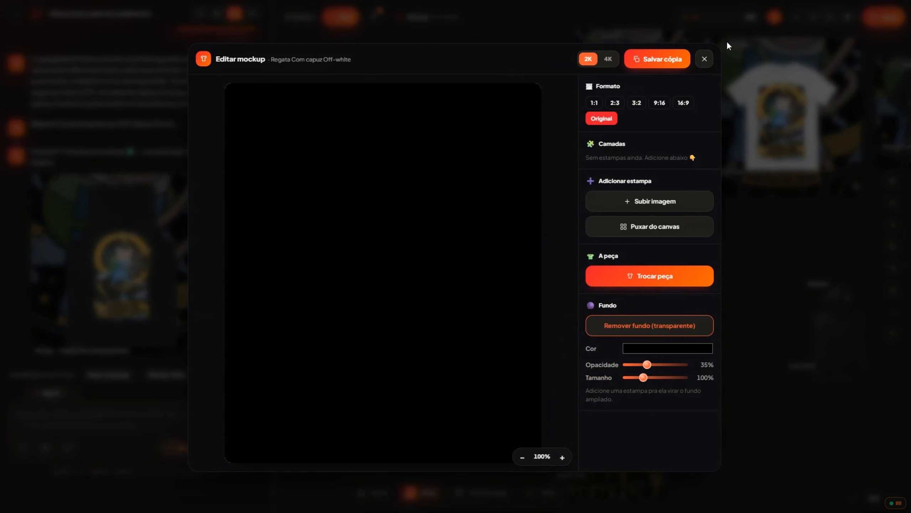
click(664, 228)
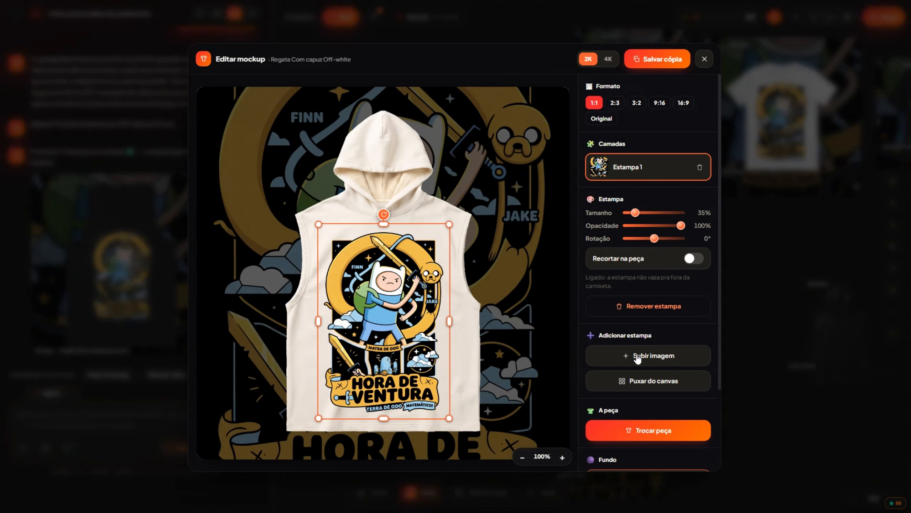
click(644, 383)
click(333, 329)
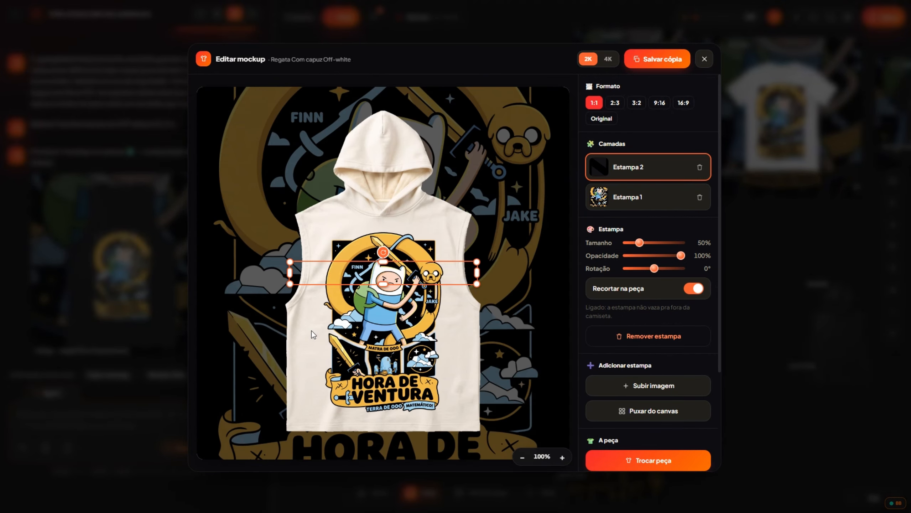
Shrink the ZENKO logo to about 6% and place it on the tank's lower-right hem
click(478, 280)
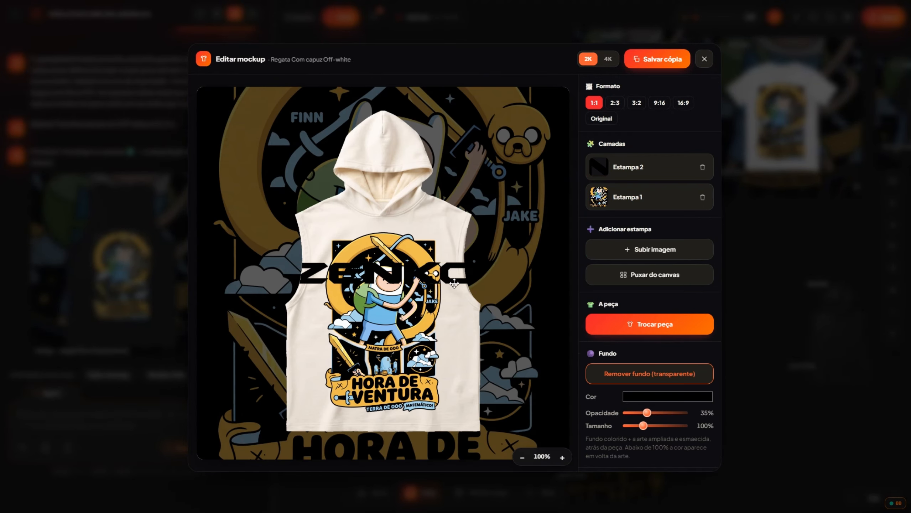
click(443, 281)
drag(479, 285, 430, 424)
scroll(470, 429, up, 5)
click(429, 348)
scroll(434, 334, down, 6)
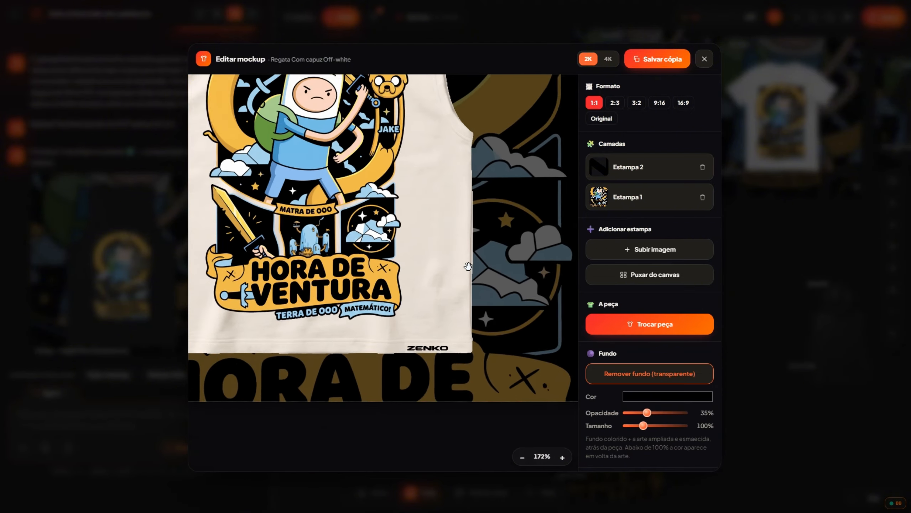
Enlarge the ZENKO logo on the lower-right hem slightly, to about 7%
scroll(466, 197, up, 5)
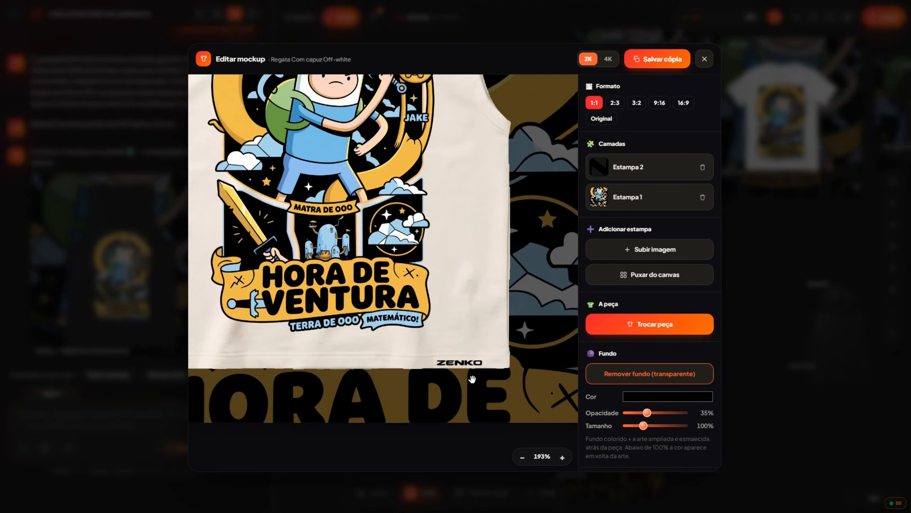
click(476, 360)
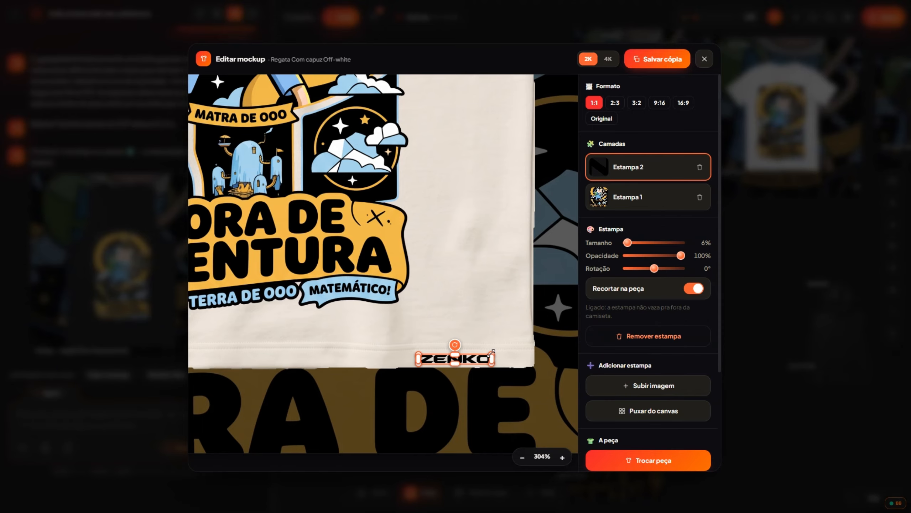
drag(492, 353, 503, 353)
click(484, 329)
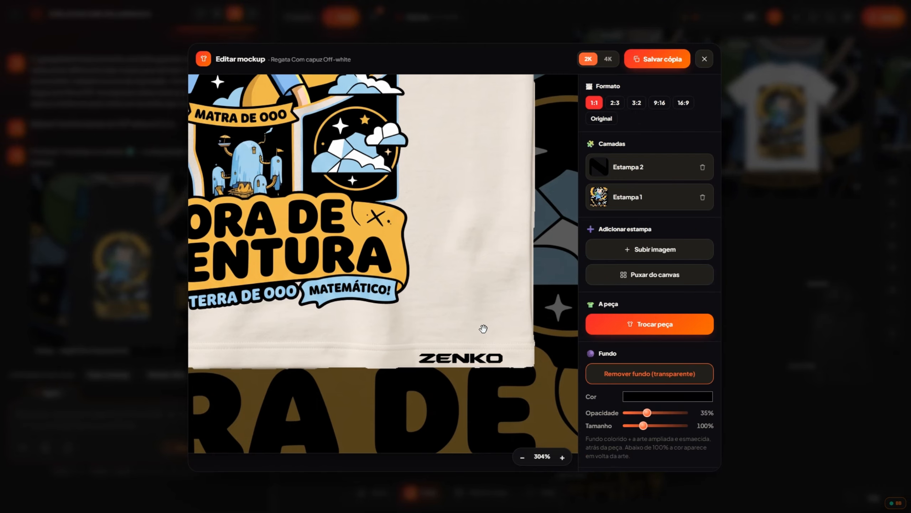
scroll(484, 329, down, 1)
scroll(468, 354, down, 1)
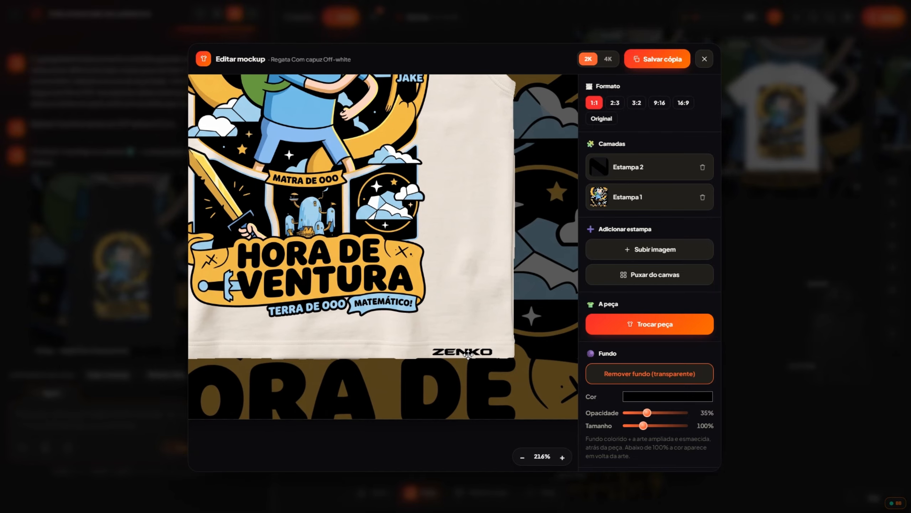
click(468, 353)
click(462, 303)
Reduce the ZENKO logo on the hem to about 6%
scroll(472, 284, down, 2)
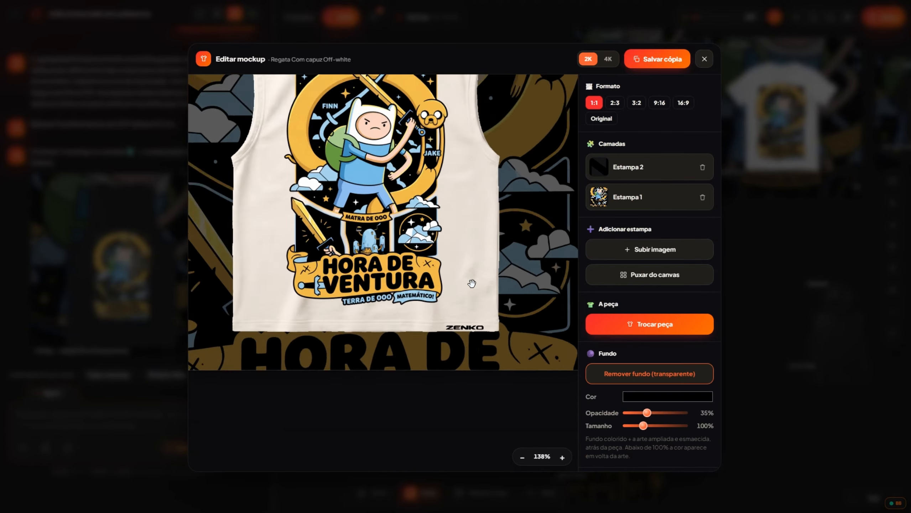
scroll(471, 283, down, 2)
scroll(467, 290, up, 6)
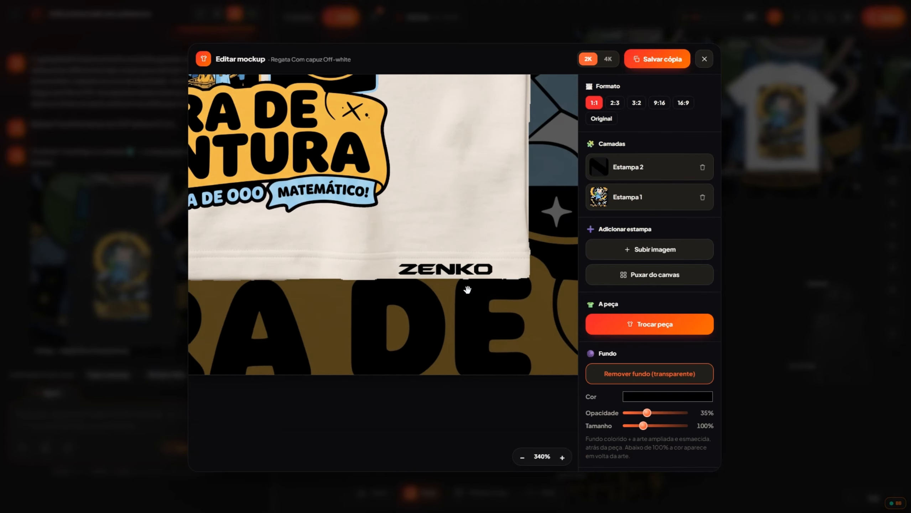
click(482, 272)
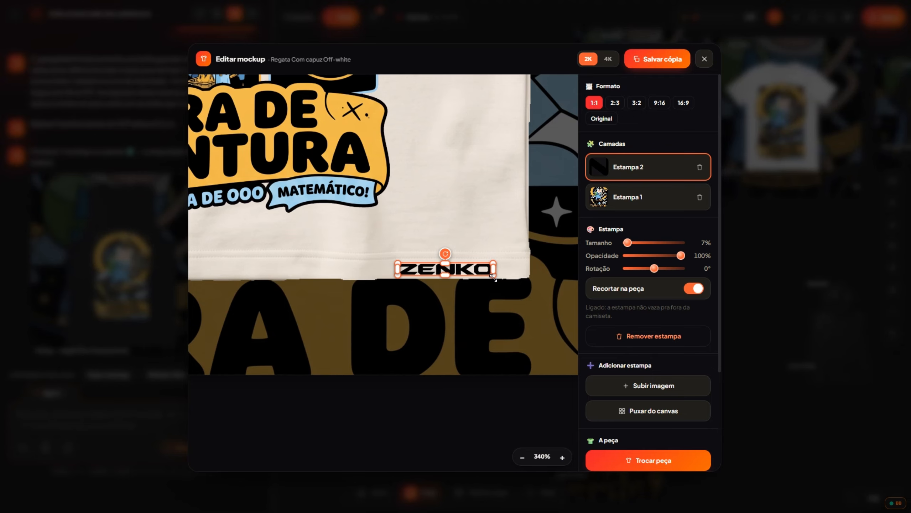
drag(493, 275, 481, 275)
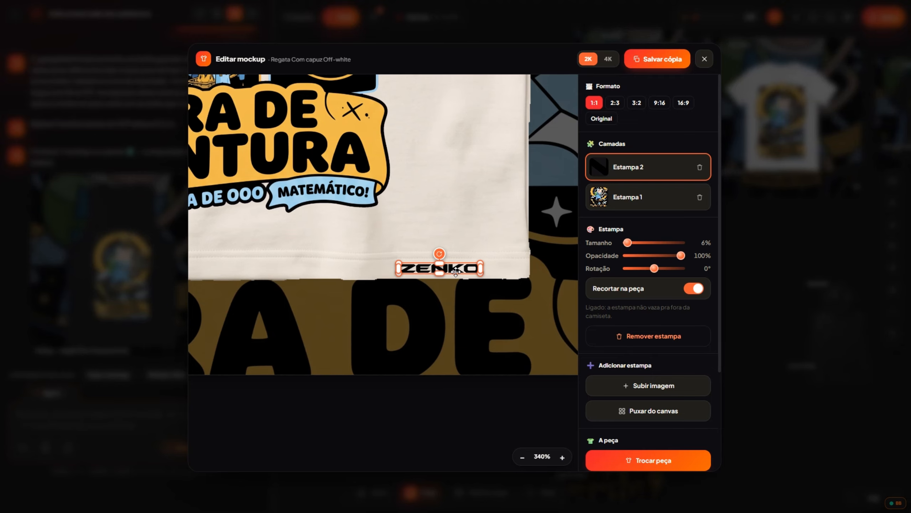
click(469, 173)
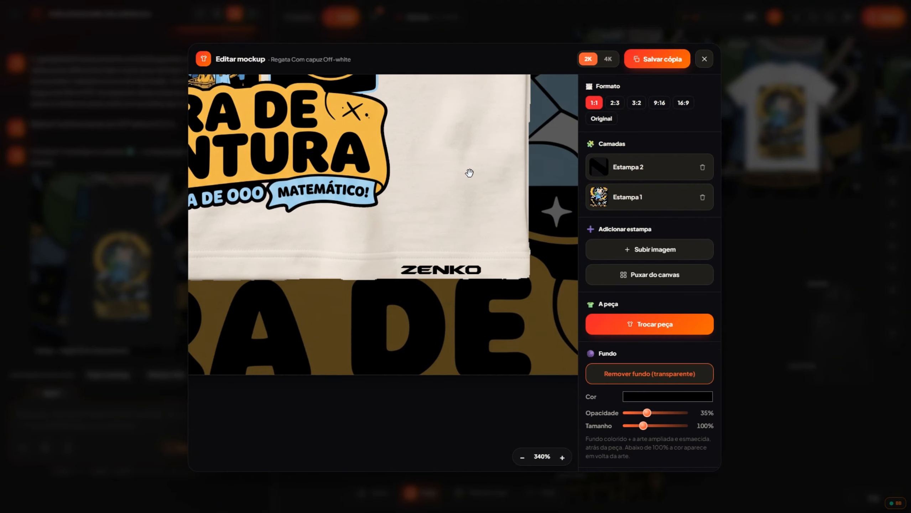
Position the large Hora de Ventura print centred on the front of the hooded tank
scroll(470, 173, down, 10)
click(450, 263)
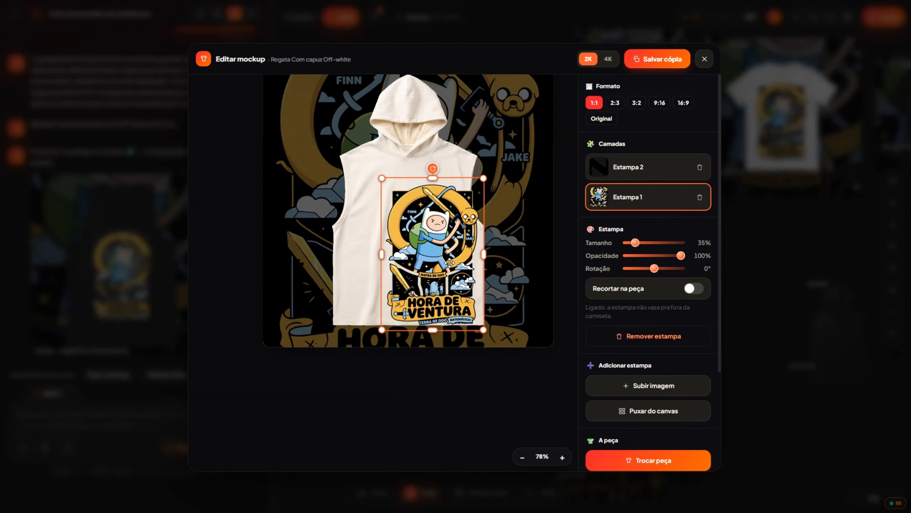
drag(449, 263, 426, 248)
click(462, 122)
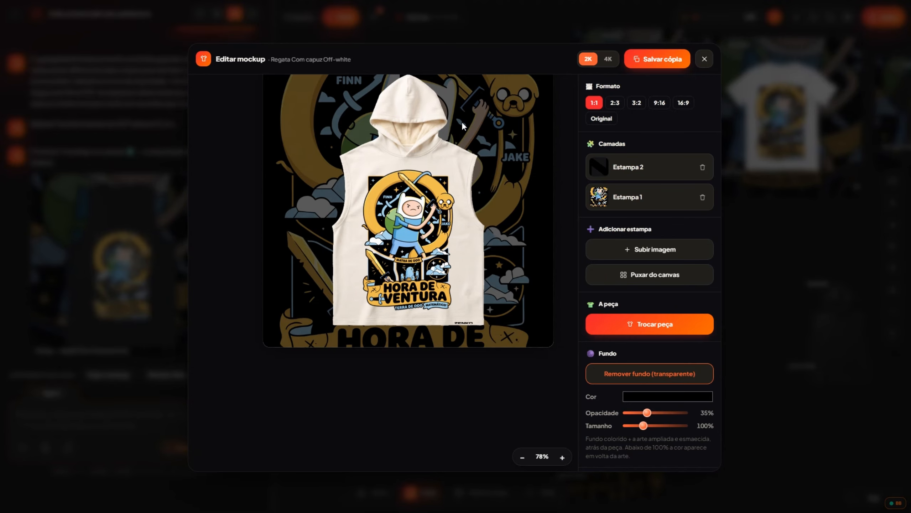
Save the edited mockup as a 2K, 1:1 copy and place it above the original hooded tank mockup on the canvas
scroll(468, 132, down, 2)
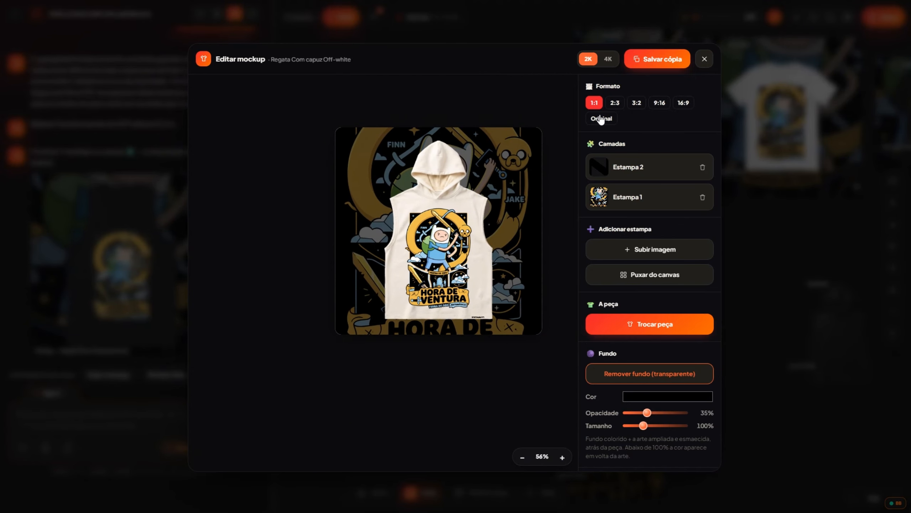
click(663, 59)
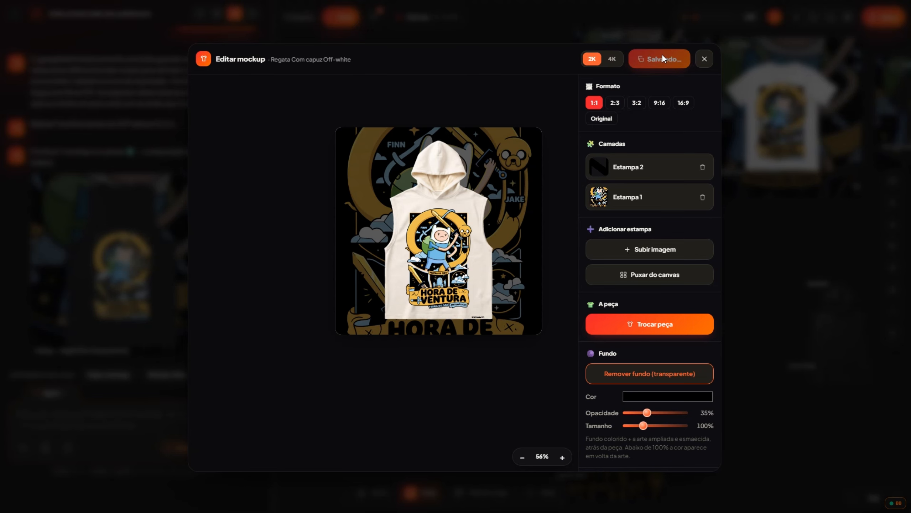
drag(691, 149, 572, 141)
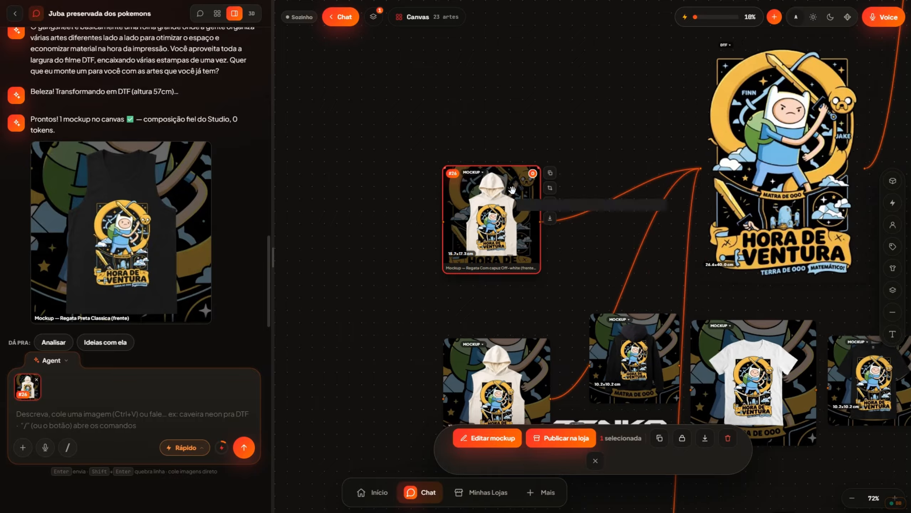
scroll(511, 218, up, 5)
scroll(492, 202, down, 6)
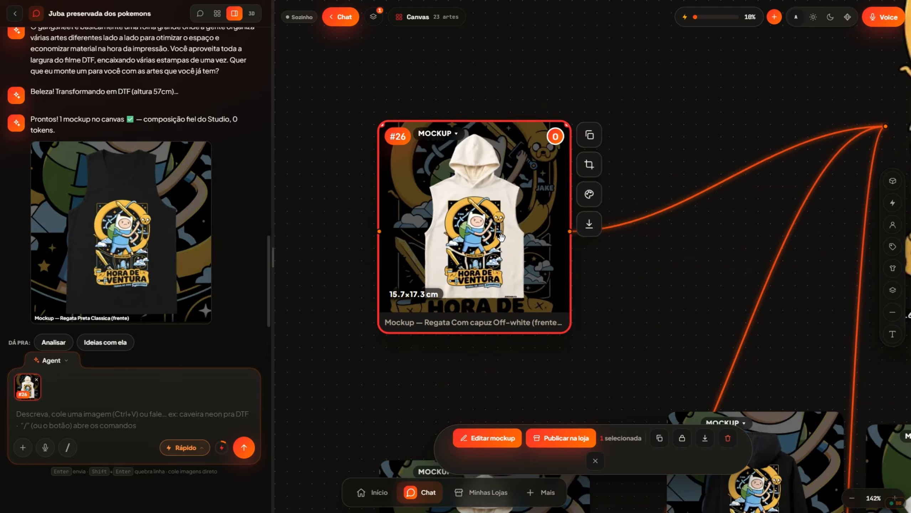
drag(569, 263, 559, 227)
scroll(584, 204, down, 3)
scroll(559, 215, up, 3)
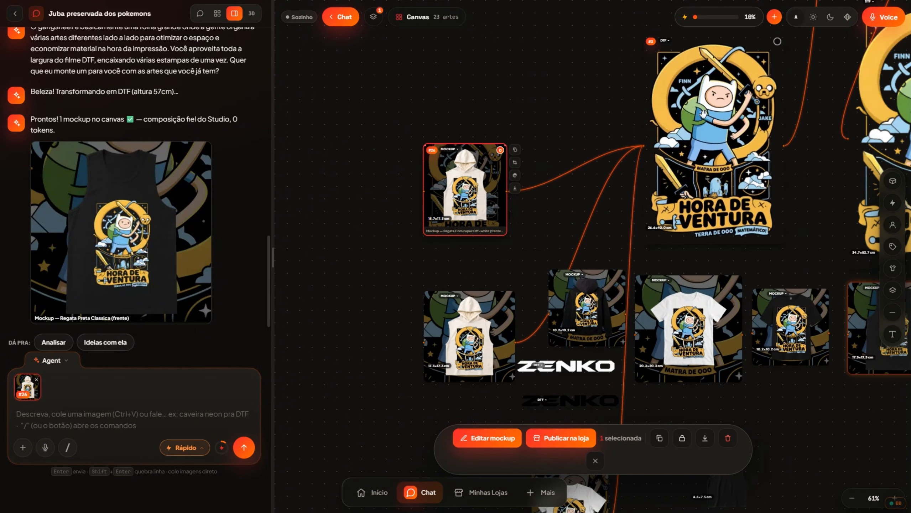
Generate a 1:1 back-side mockup of the off-white hooded tank from the Hora de Ventura print, with the background enabled
shift+click(704, 114)
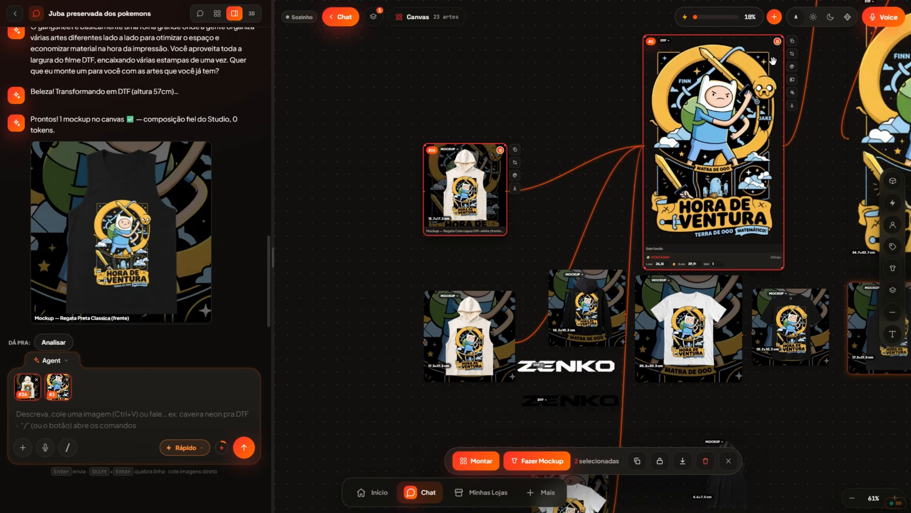
click(621, 112)
click(690, 100)
click(538, 462)
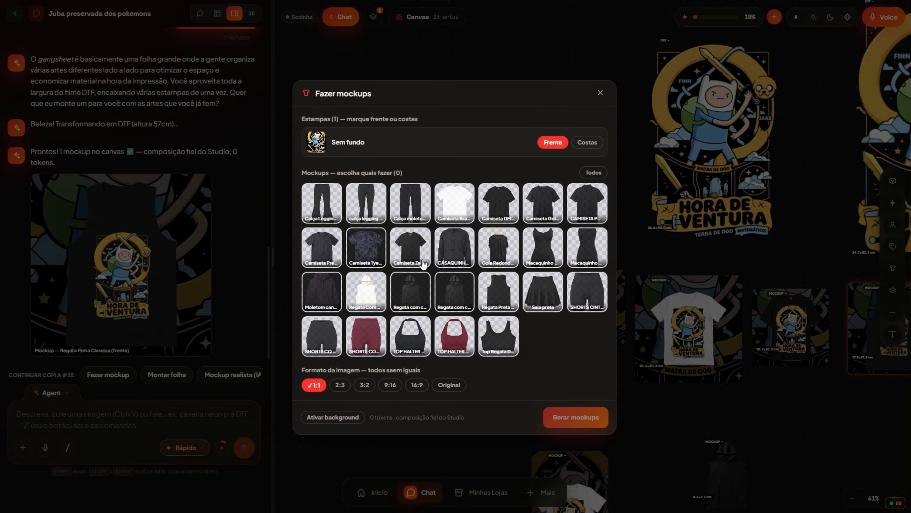
click(363, 293)
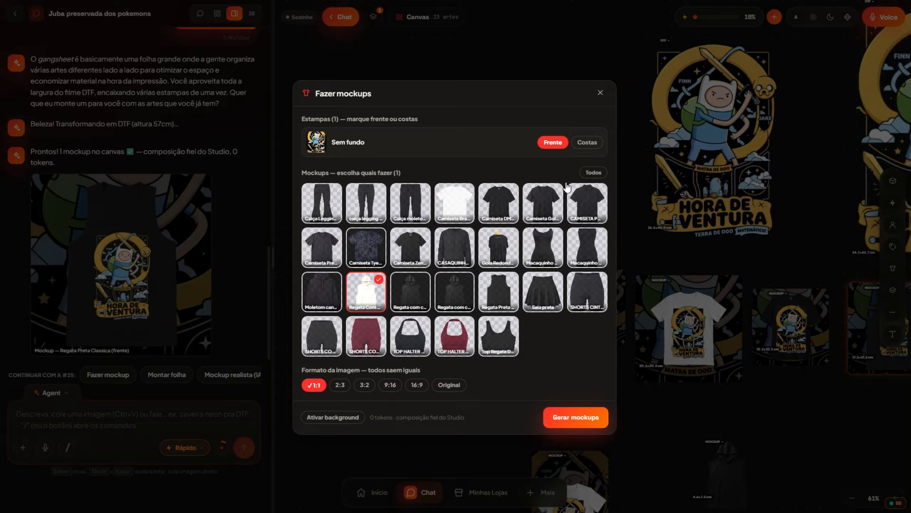
click(587, 142)
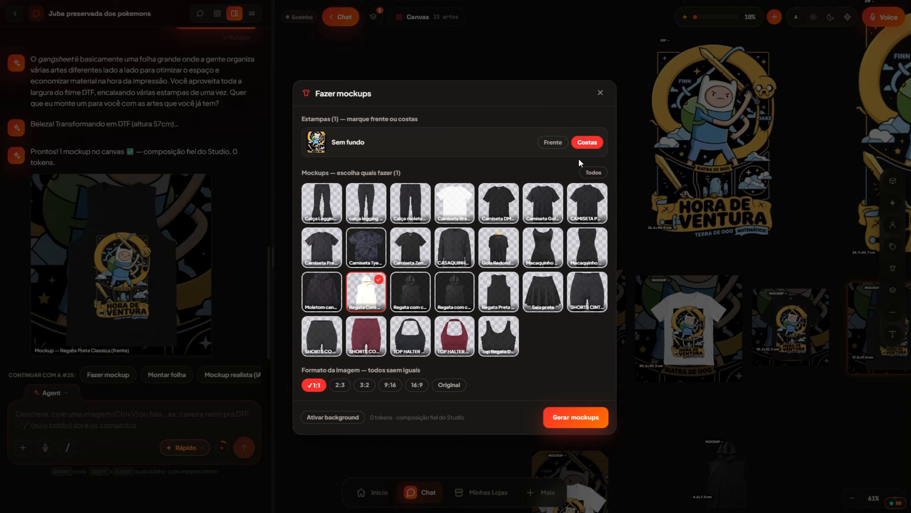
click(349, 420)
click(574, 419)
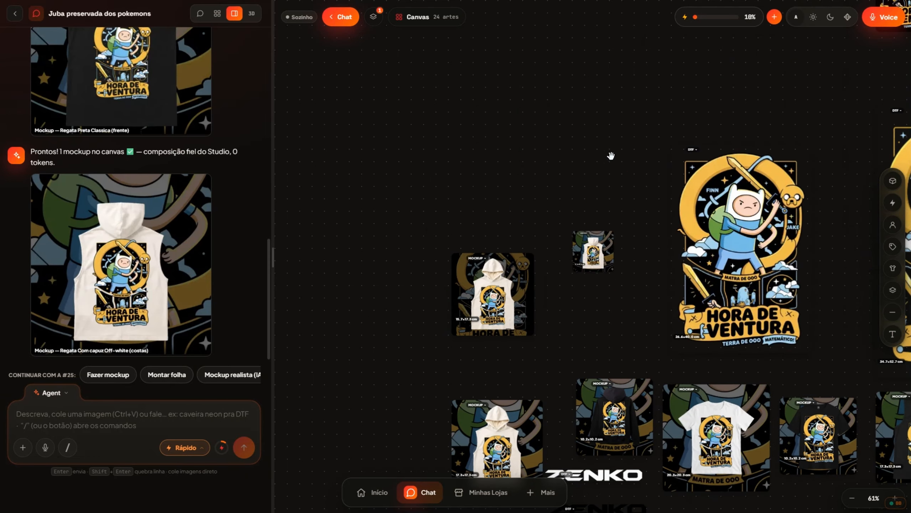
Edit the new back-side hooded tank mockup and move its print completely off the garment
drag(597, 241, 600, 277)
double_click(600, 277)
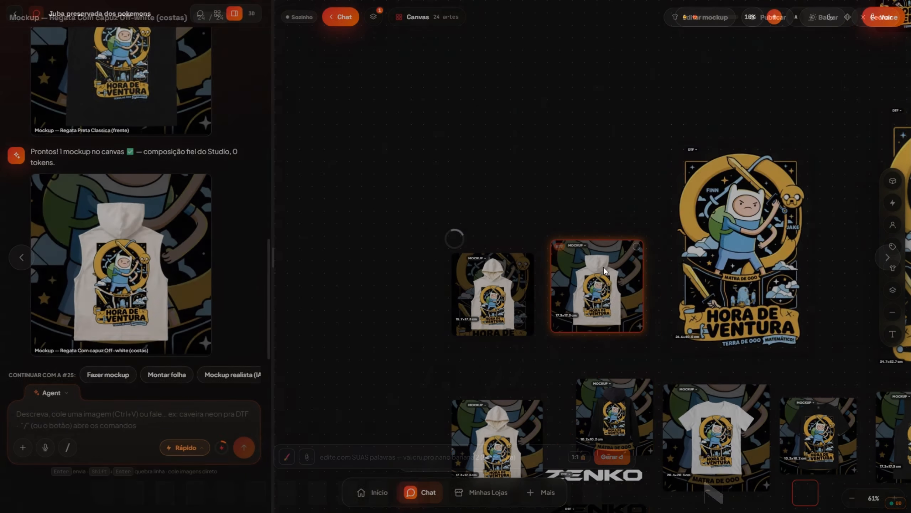
click(725, 14)
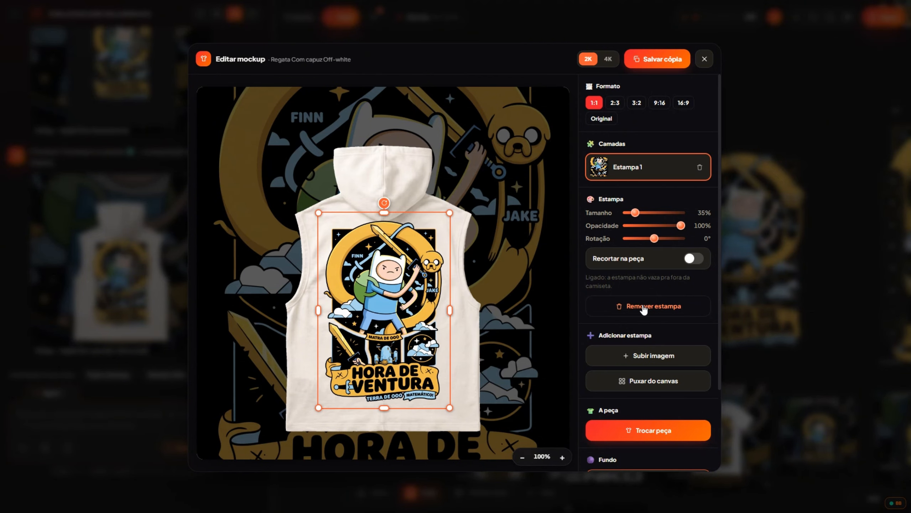
drag(442, 269, 19, 511)
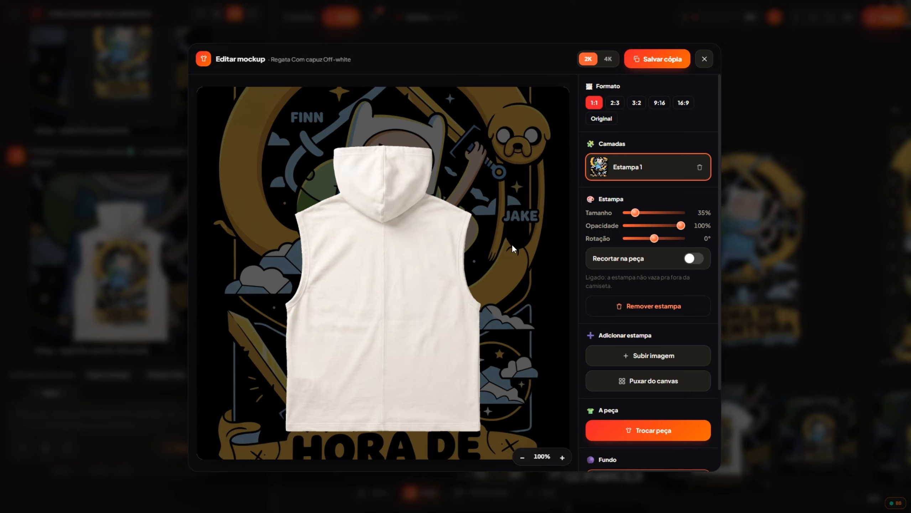
Save the blank back mockup as a 2K, 1:1 copy and place it above the front mockup on the canvas
click(664, 58)
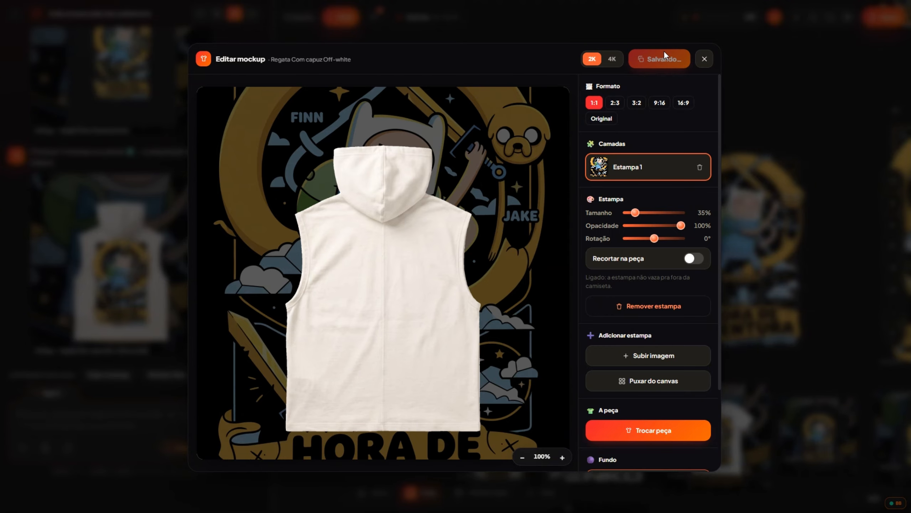
drag(592, 323, 647, 179)
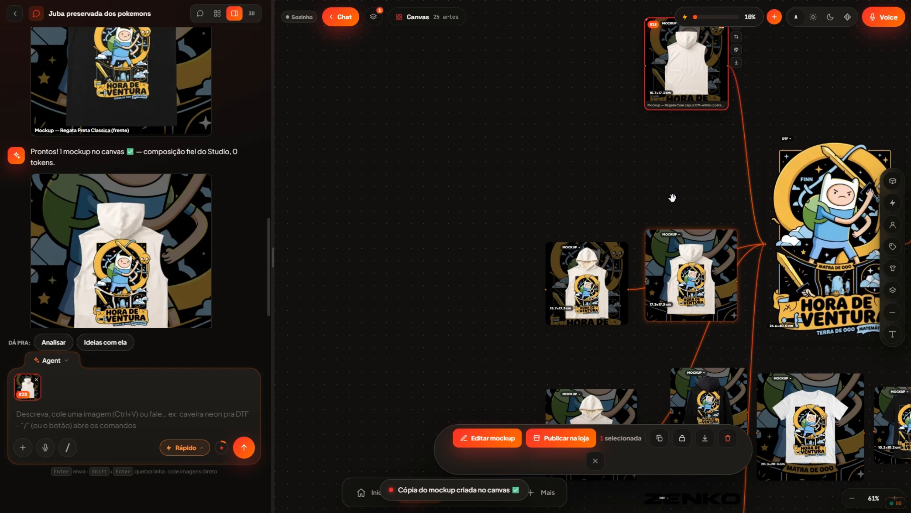
drag(699, 72, 599, 194)
shift+click(686, 255)
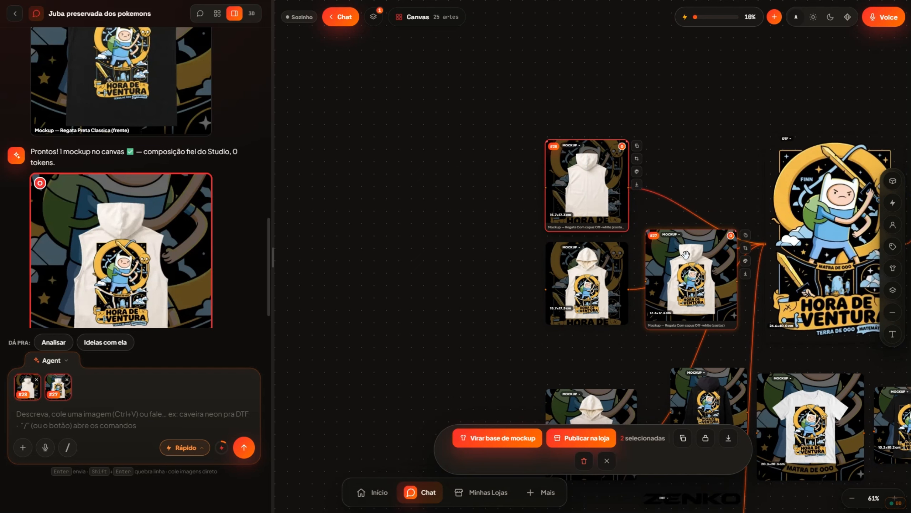
click(694, 154)
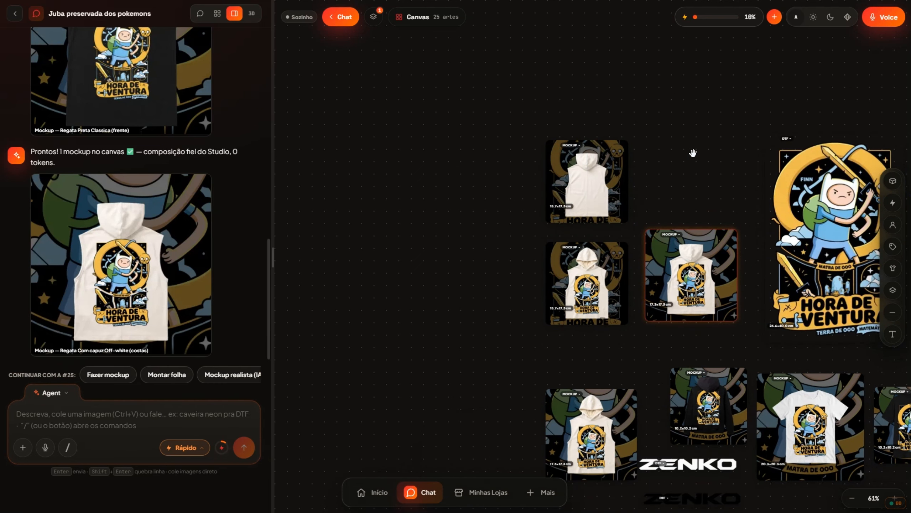
Delete the printed back mockup and put the blank back mockup in its place beside the front mockup
click(690, 266)
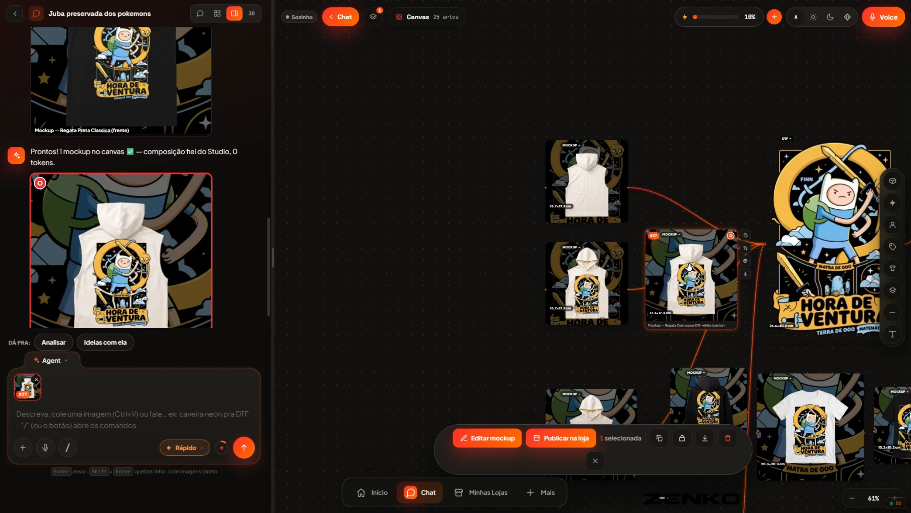
key(Delete)
drag(597, 193, 703, 291)
drag(685, 187, 531, 169)
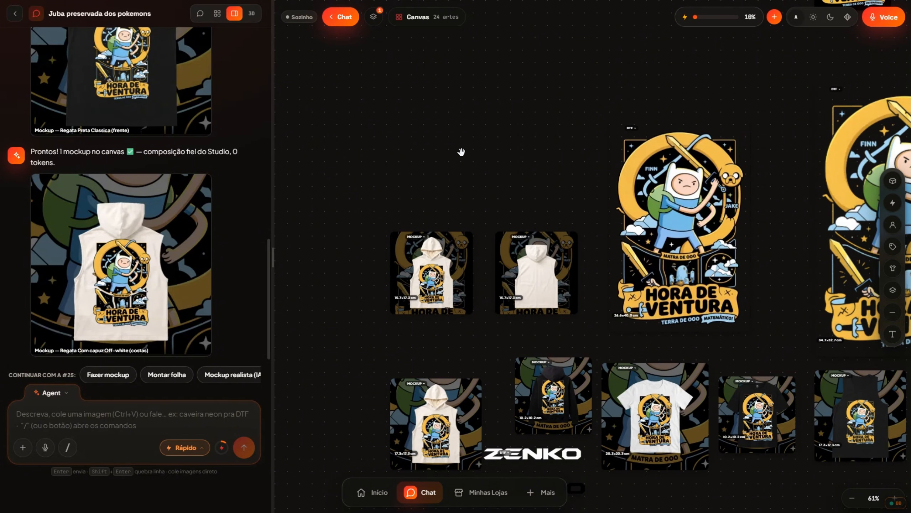
Start a store product from the front and back hooded tank mockups and set its store to Zenko
drag(439, 202, 541, 279)
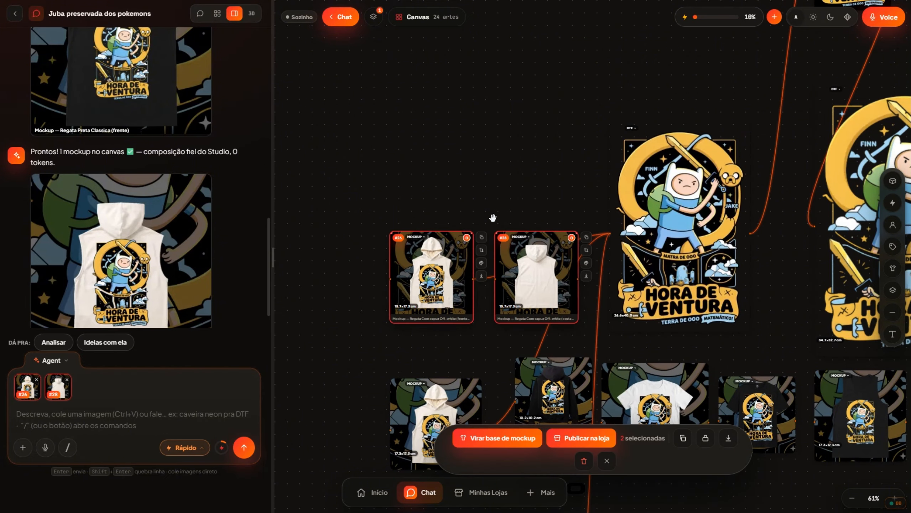
click(595, 439)
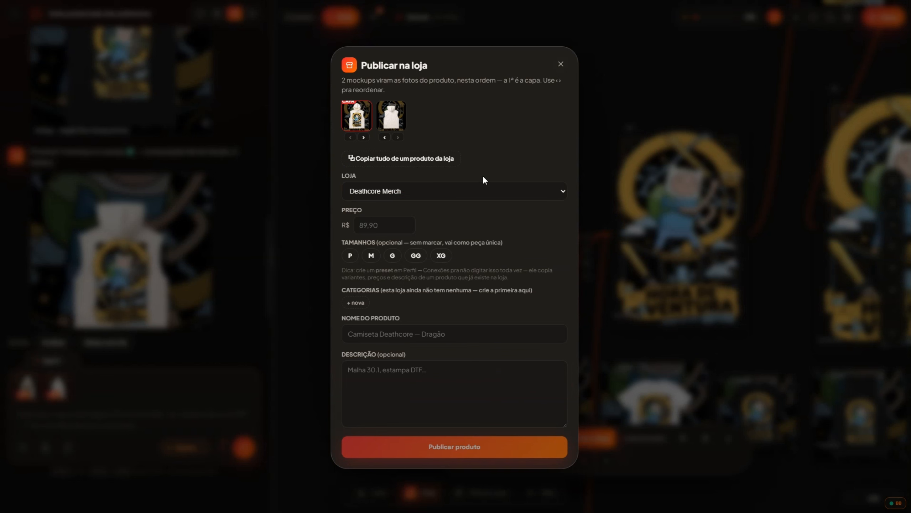
click(427, 194)
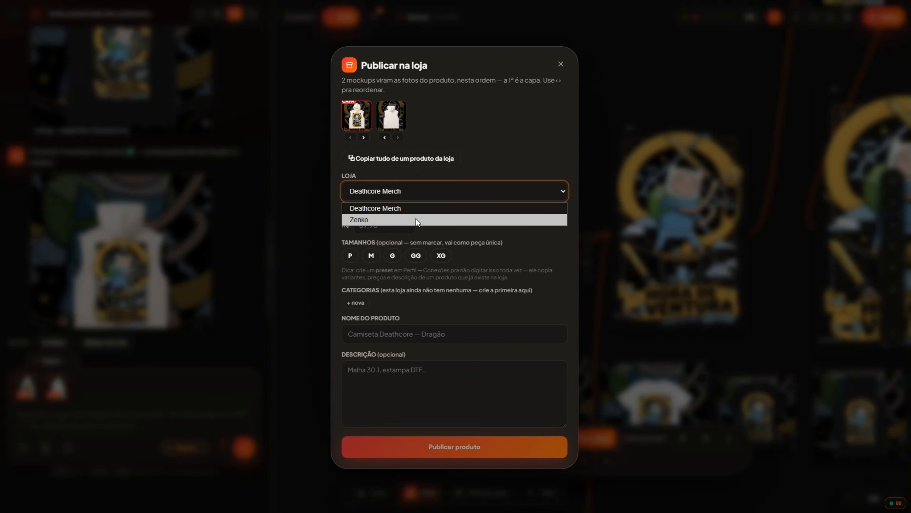
click(413, 218)
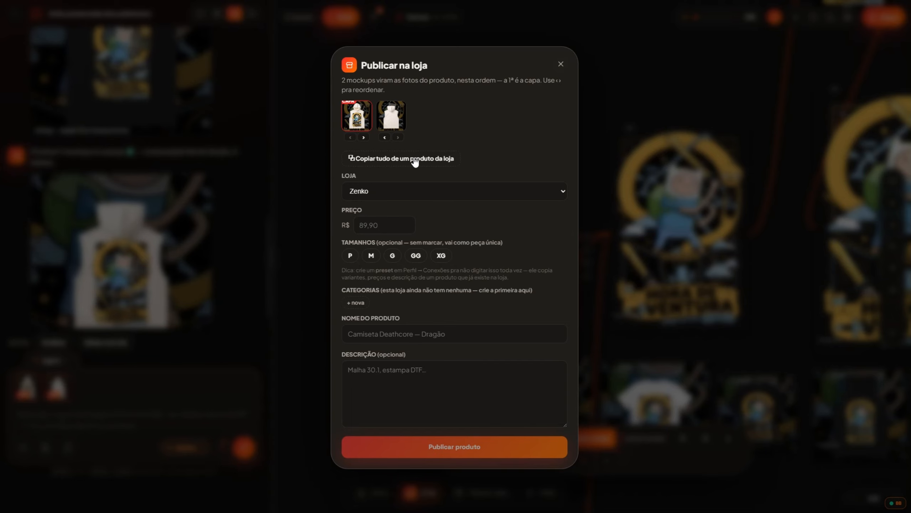
Enable sizes M, G and GG for the product and set its price to R$ 130
click(399, 220)
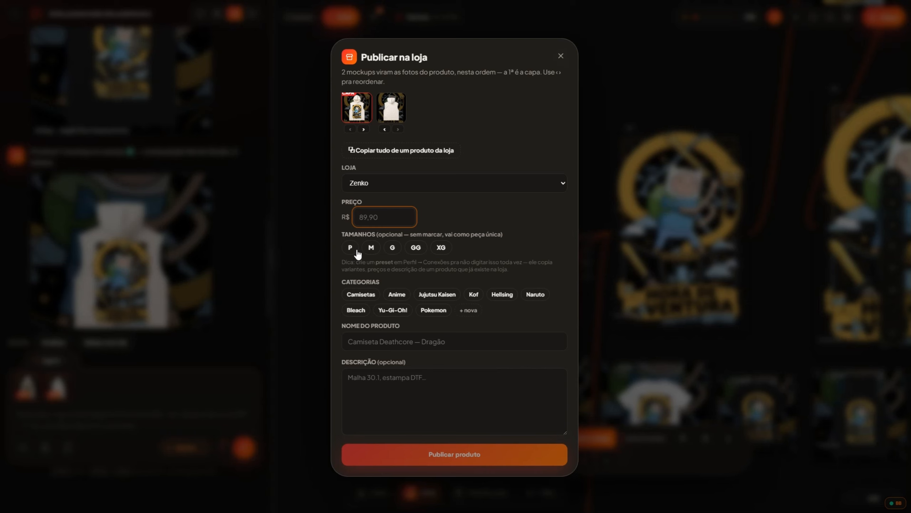
click(371, 251)
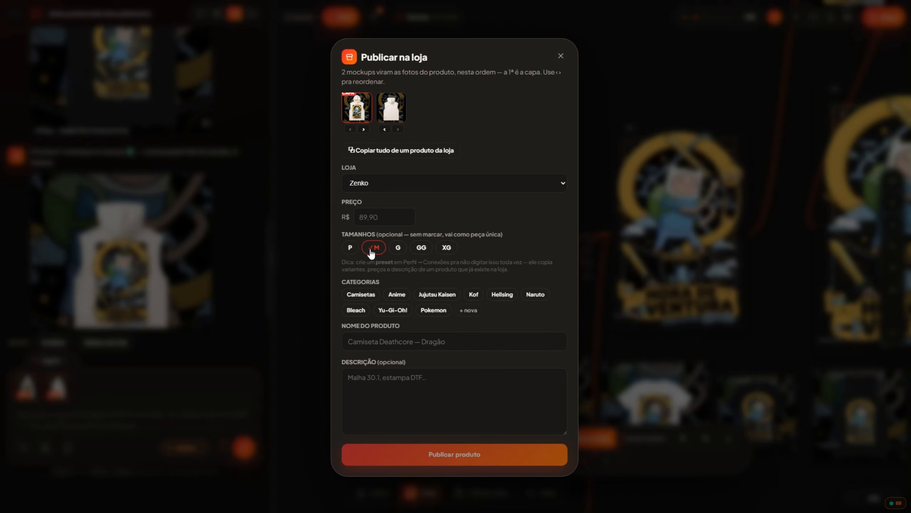
click(399, 251)
click(429, 250)
click(380, 219)
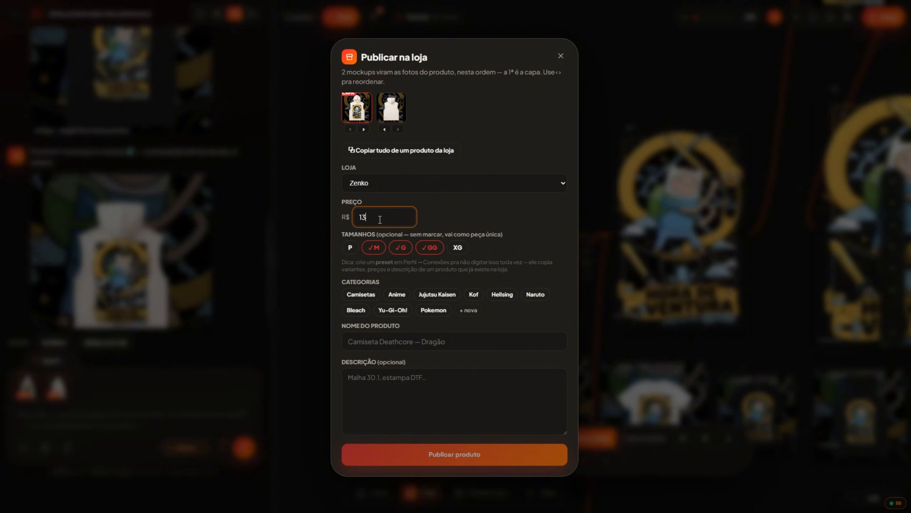
click(480, 230)
Create the product categories Regata and Hora de aventura
click(472, 310)
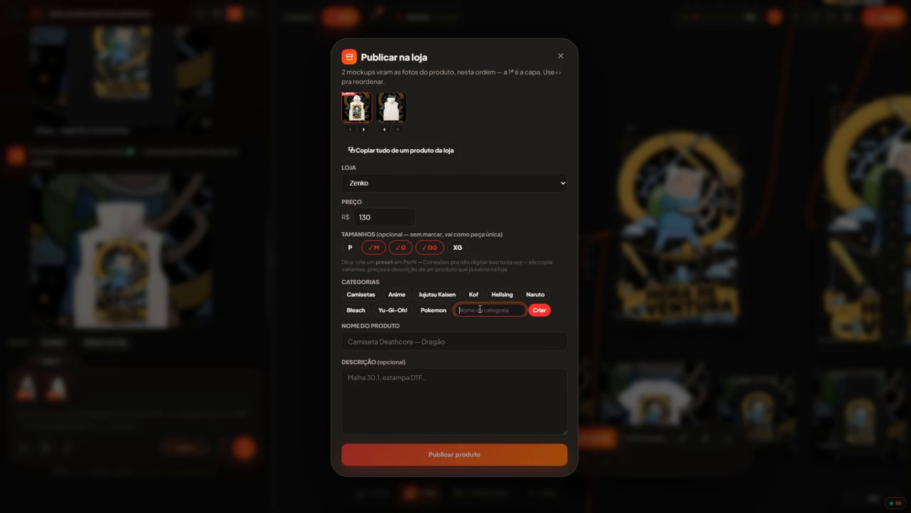
text(Regata)
click(544, 312)
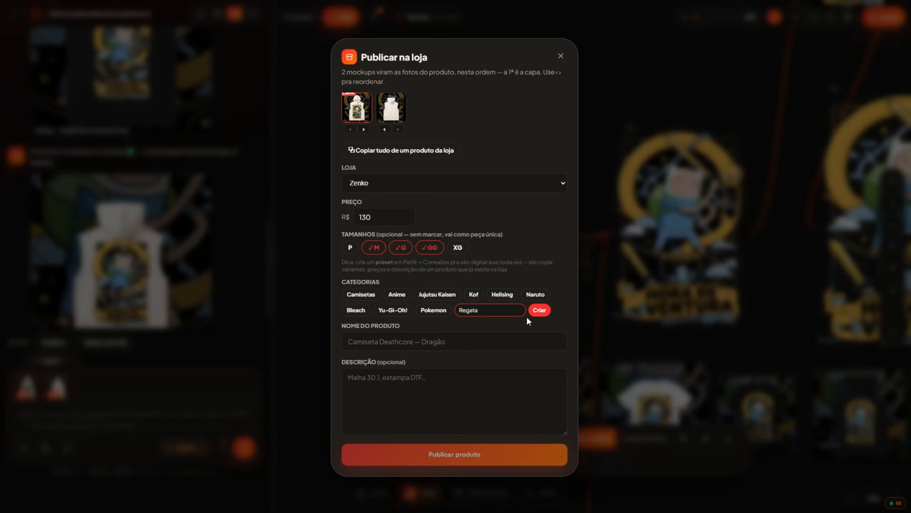
click(531, 314)
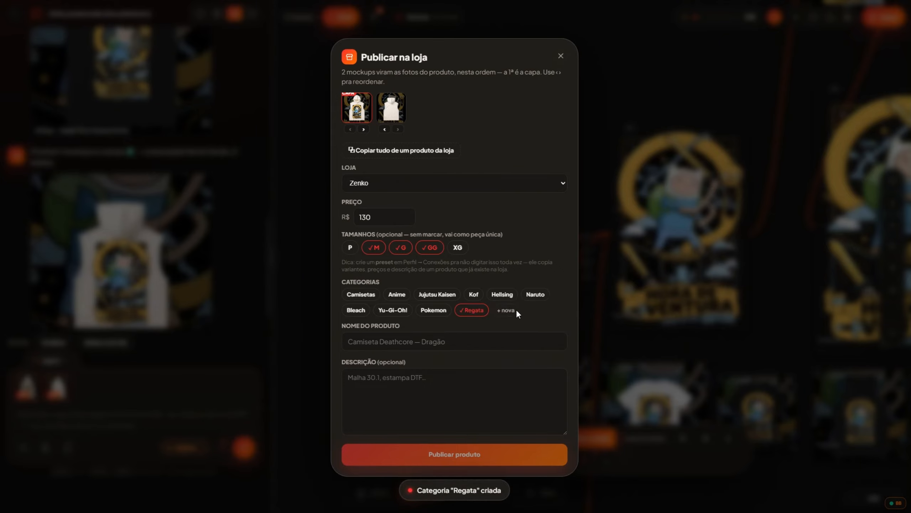
text(Hor)
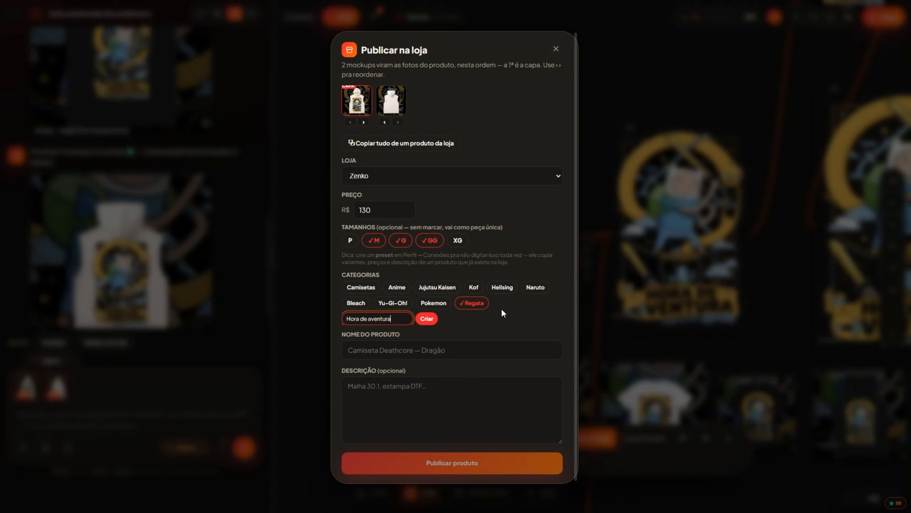
text(a de aventura)
click(427, 319)
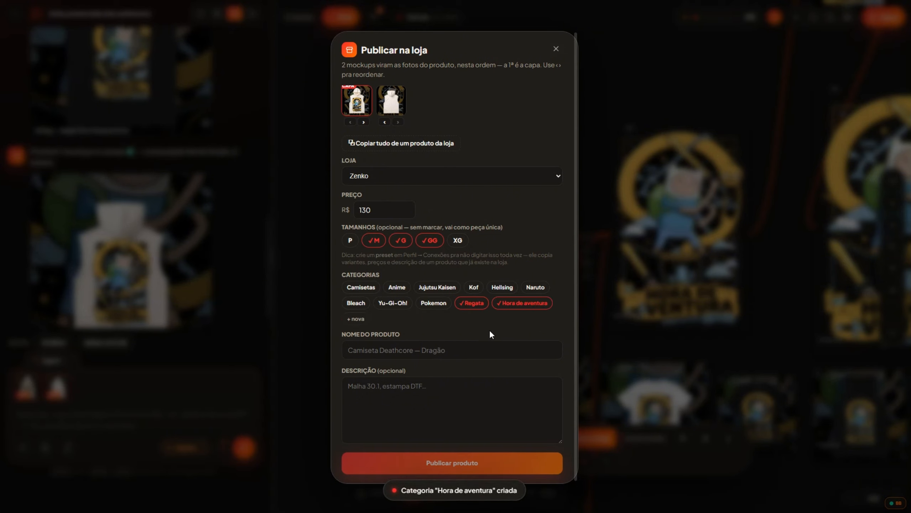
Name the product Regata Hora de Aventura and paste in the prepared Finn and Jake description
click(470, 356)
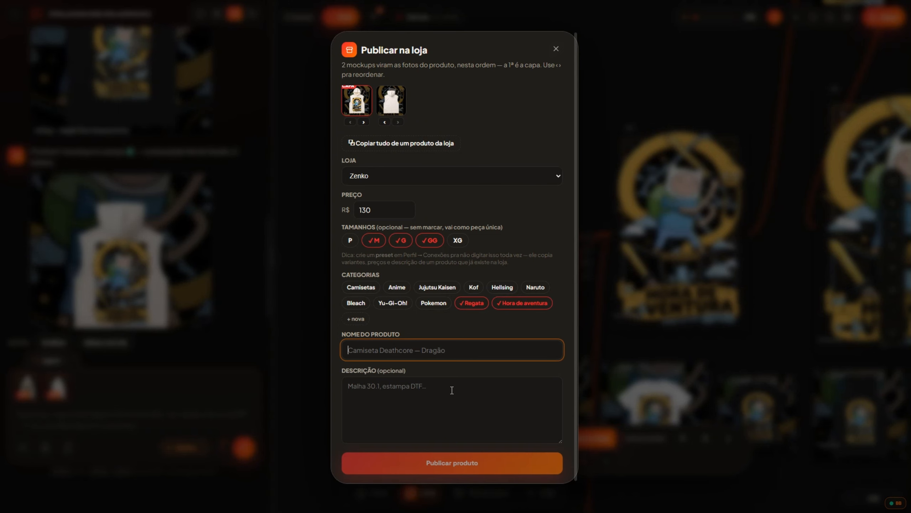
text(Regata Hora de Aventura)
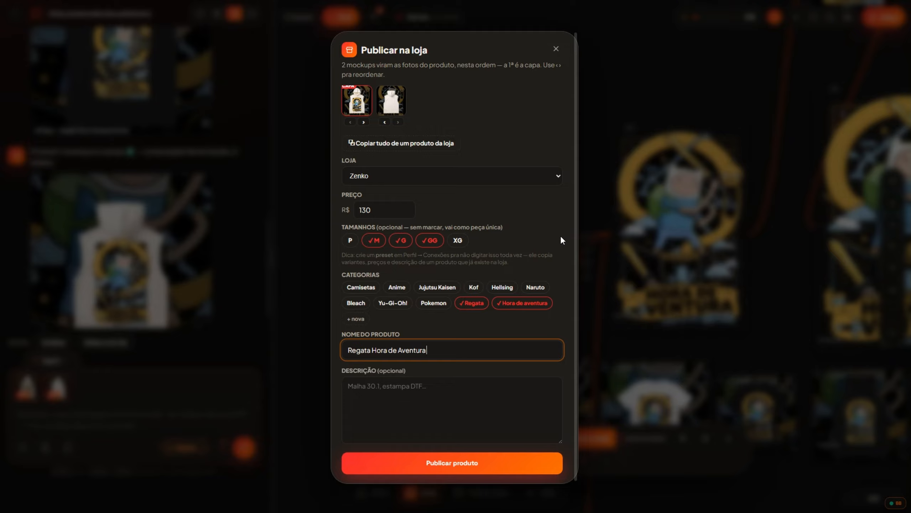
click(484, 397)
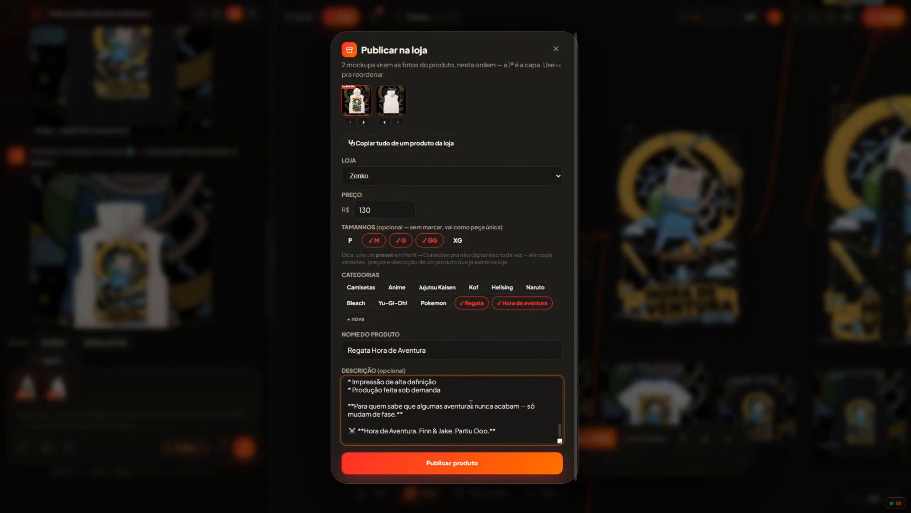
scroll(471, 402, up, 10)
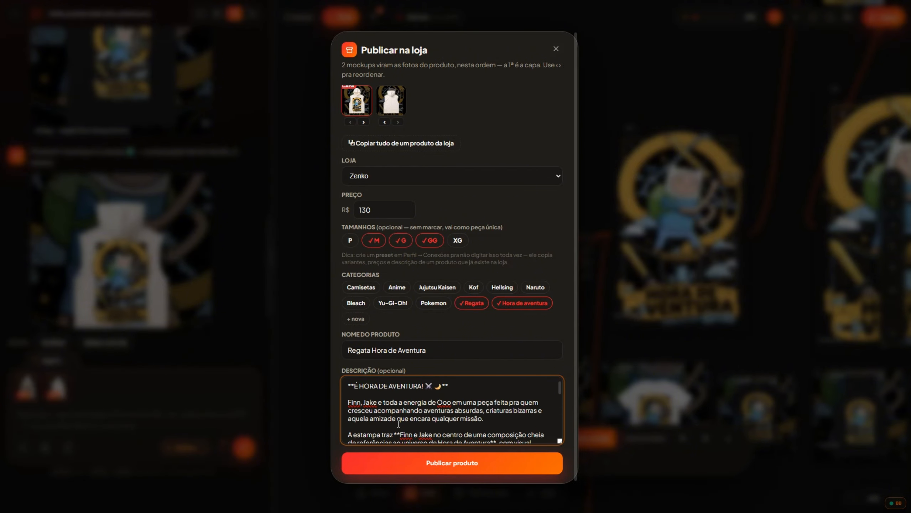
Insert the word "Regata" before "com capuz e sem mangas" in the product description
scroll(400, 434, down, 1)
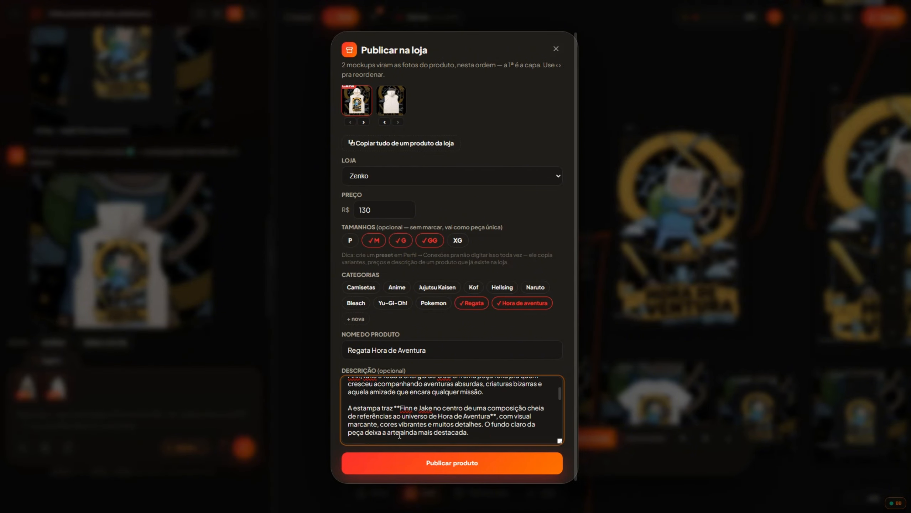
scroll(399, 434, up, 3)
scroll(399, 435, down, 5)
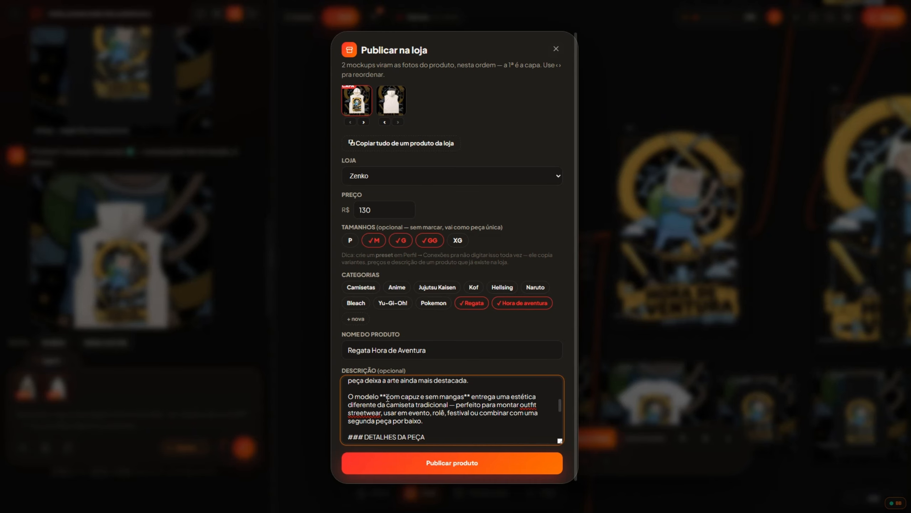
text(Regata)
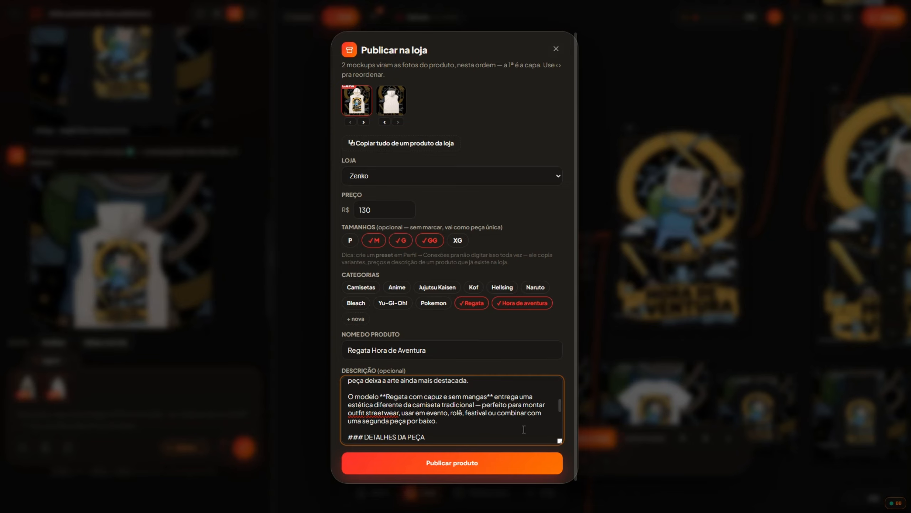
Publish the product to the Zenko store and open its product page
scroll(524, 430, down, 5)
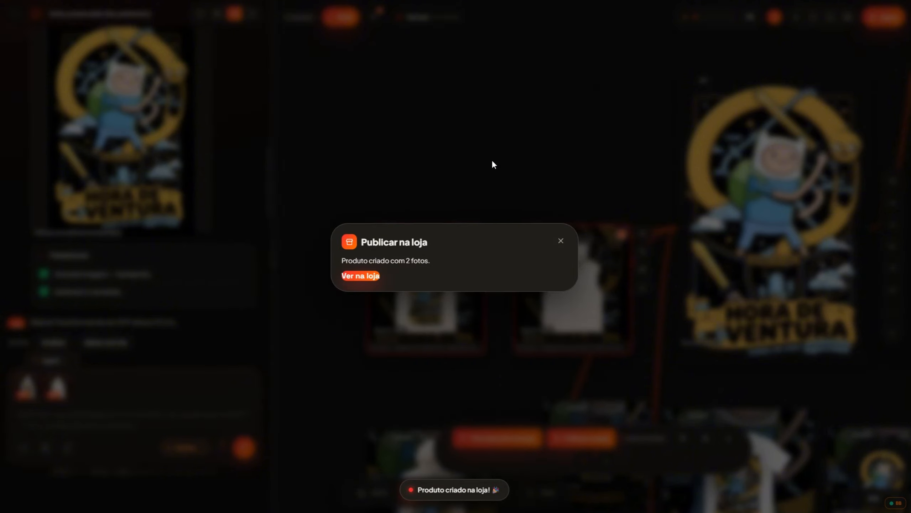
click(370, 277)
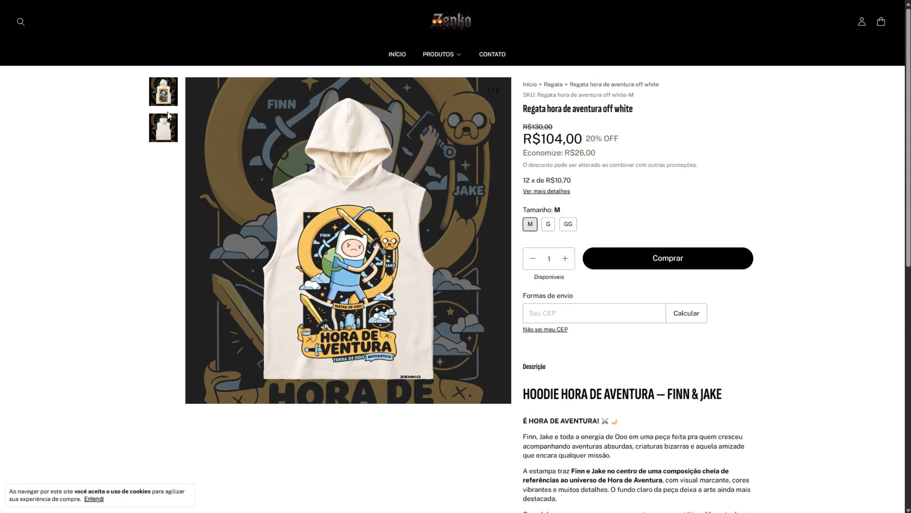
Examine the front and back mockup images of the published tank, viewing the back image enlarged
click(166, 134)
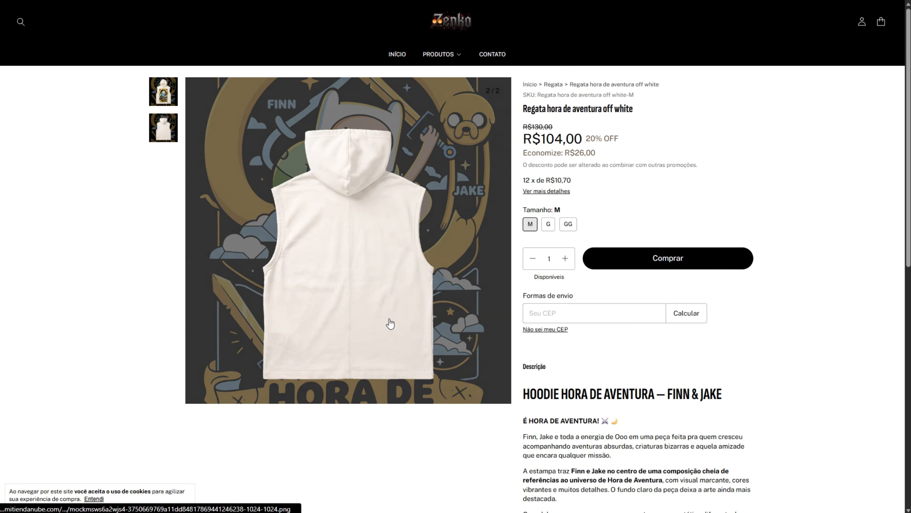
click(312, 204)
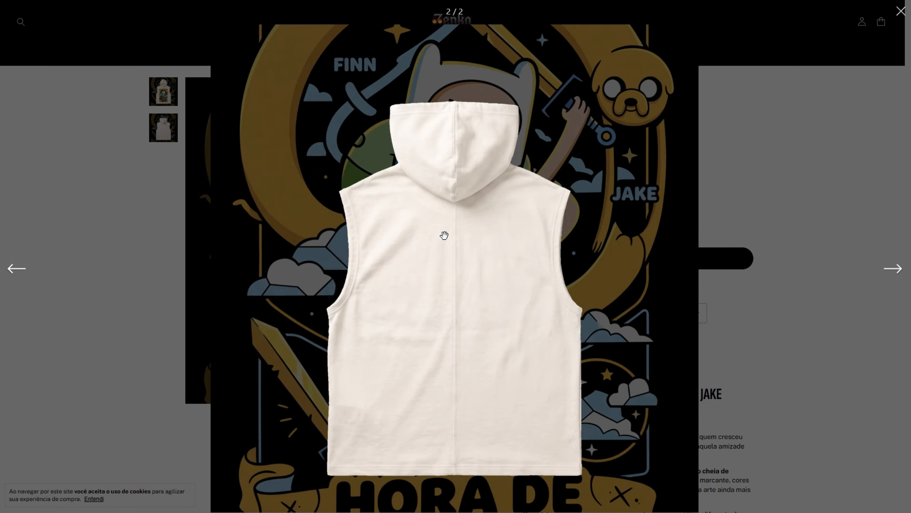
click(211, 289)
click(169, 95)
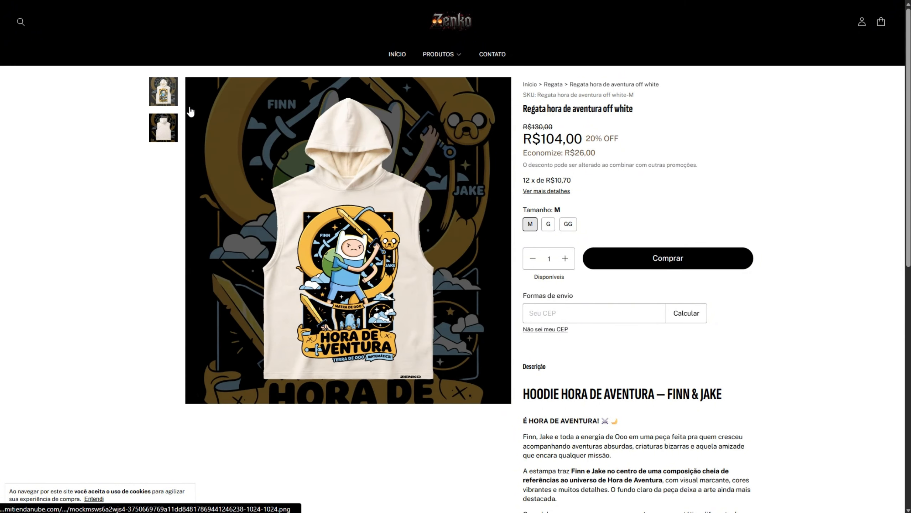
click(170, 135)
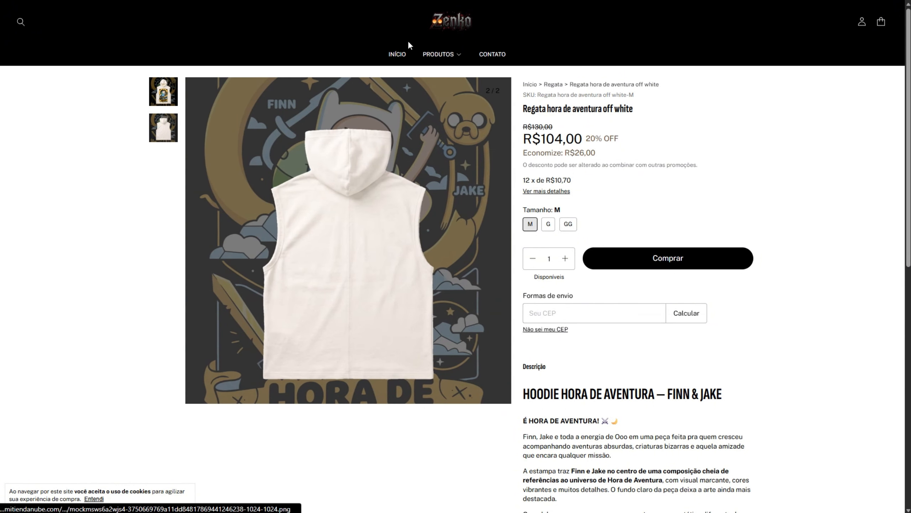
click(352, 212)
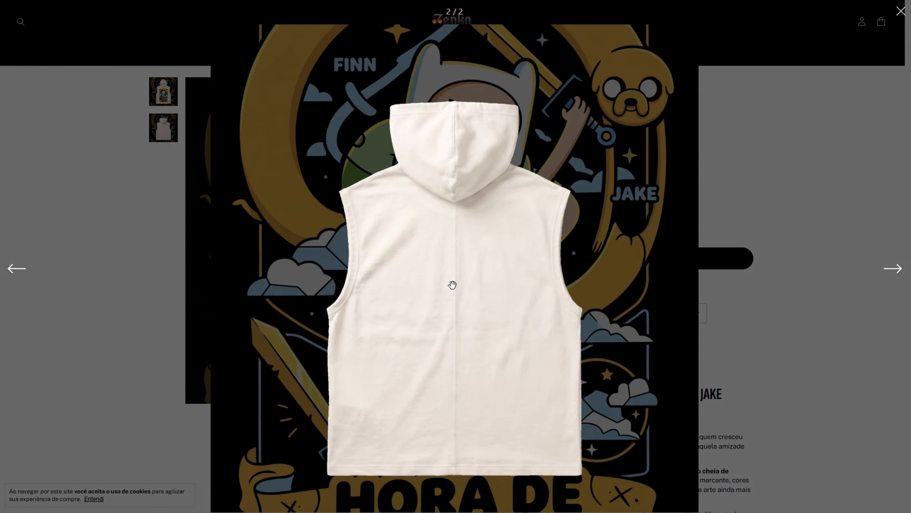
click(162, 103)
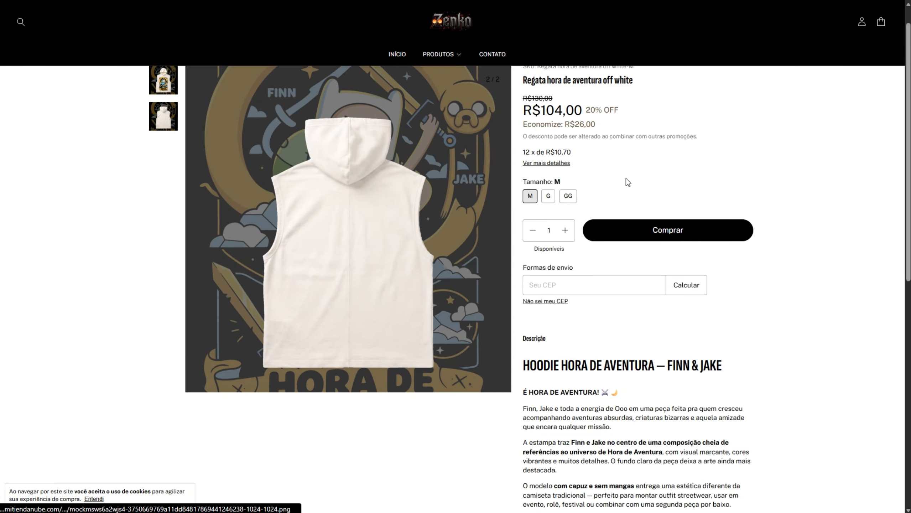
Review the product page's description, piece details and footer, and return to the front mockup image
scroll(569, 99, down, 8)
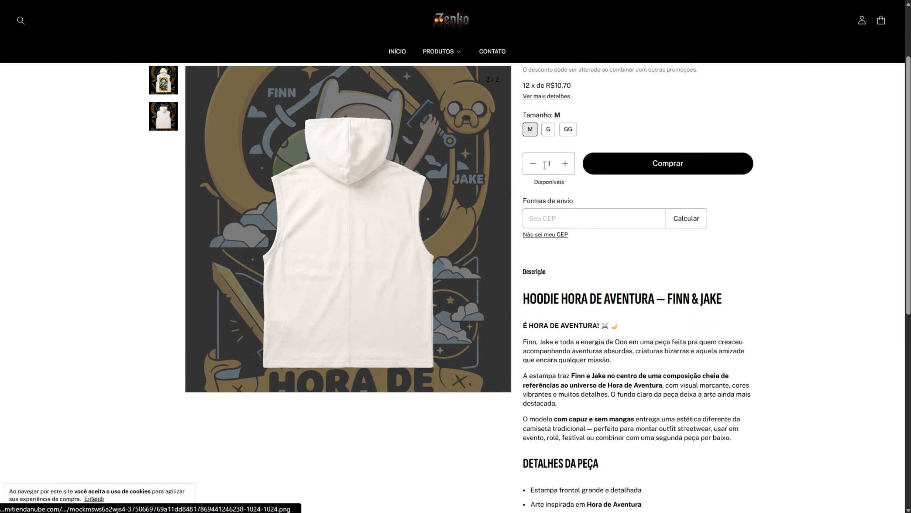
scroll(565, 180, down, 4)
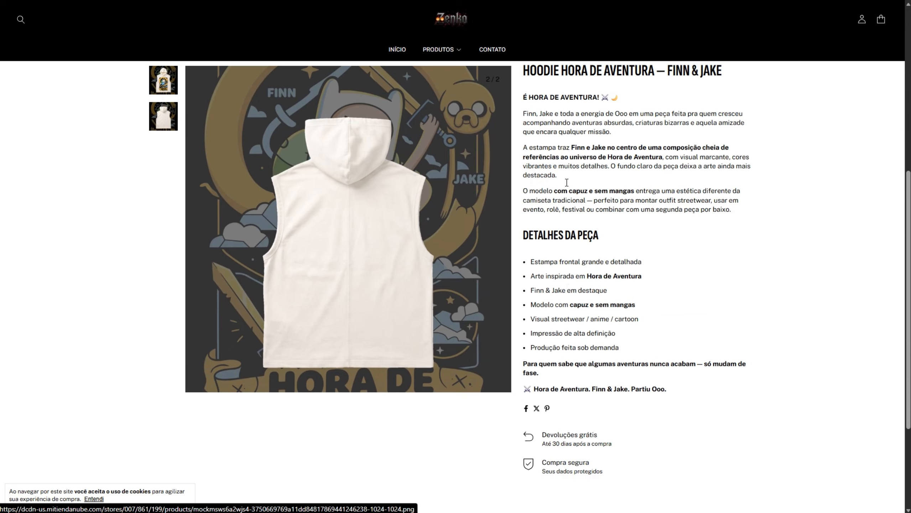
scroll(640, 279, down, 1)
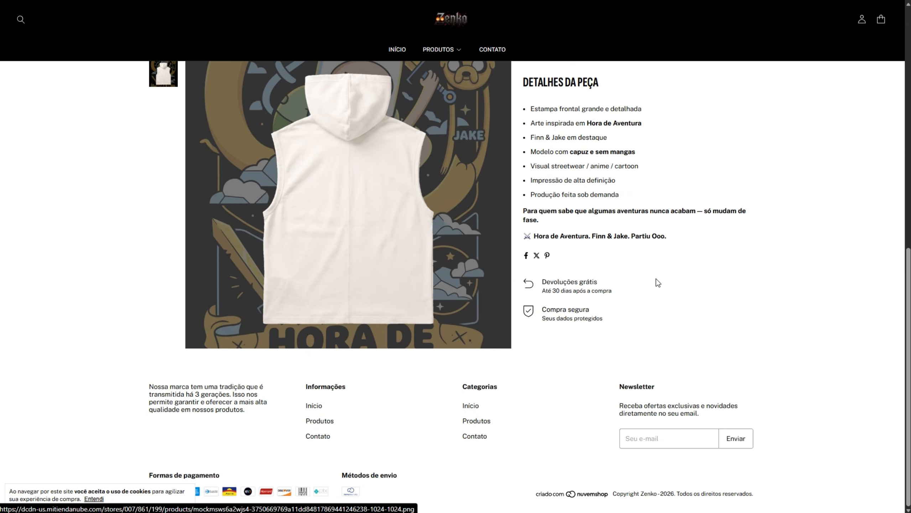
scroll(656, 279, up, 12)
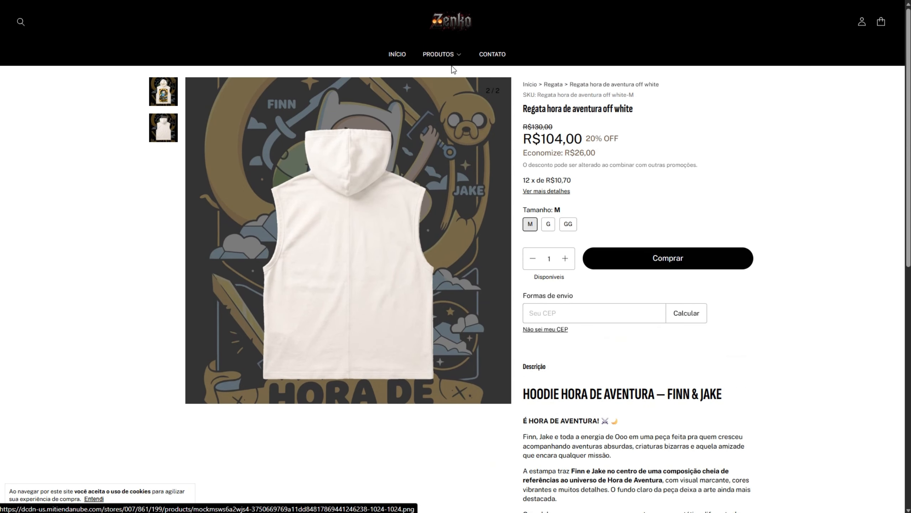
click(158, 96)
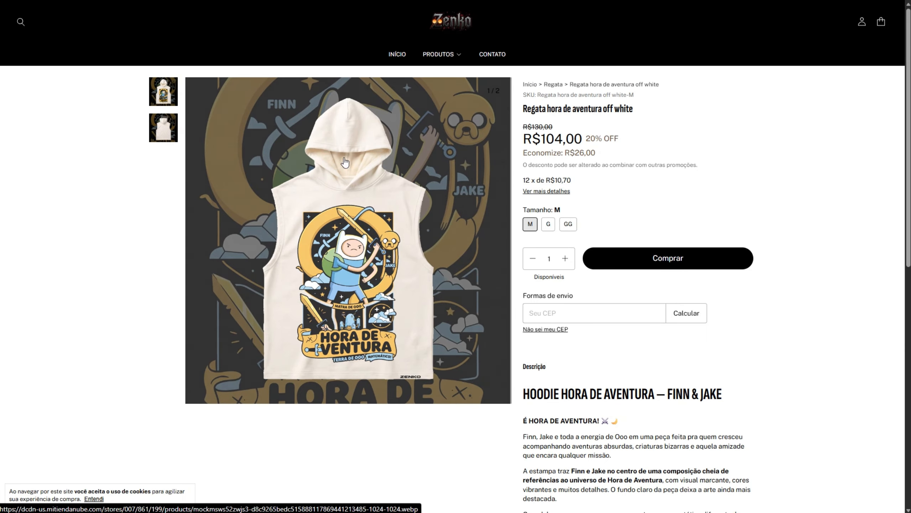